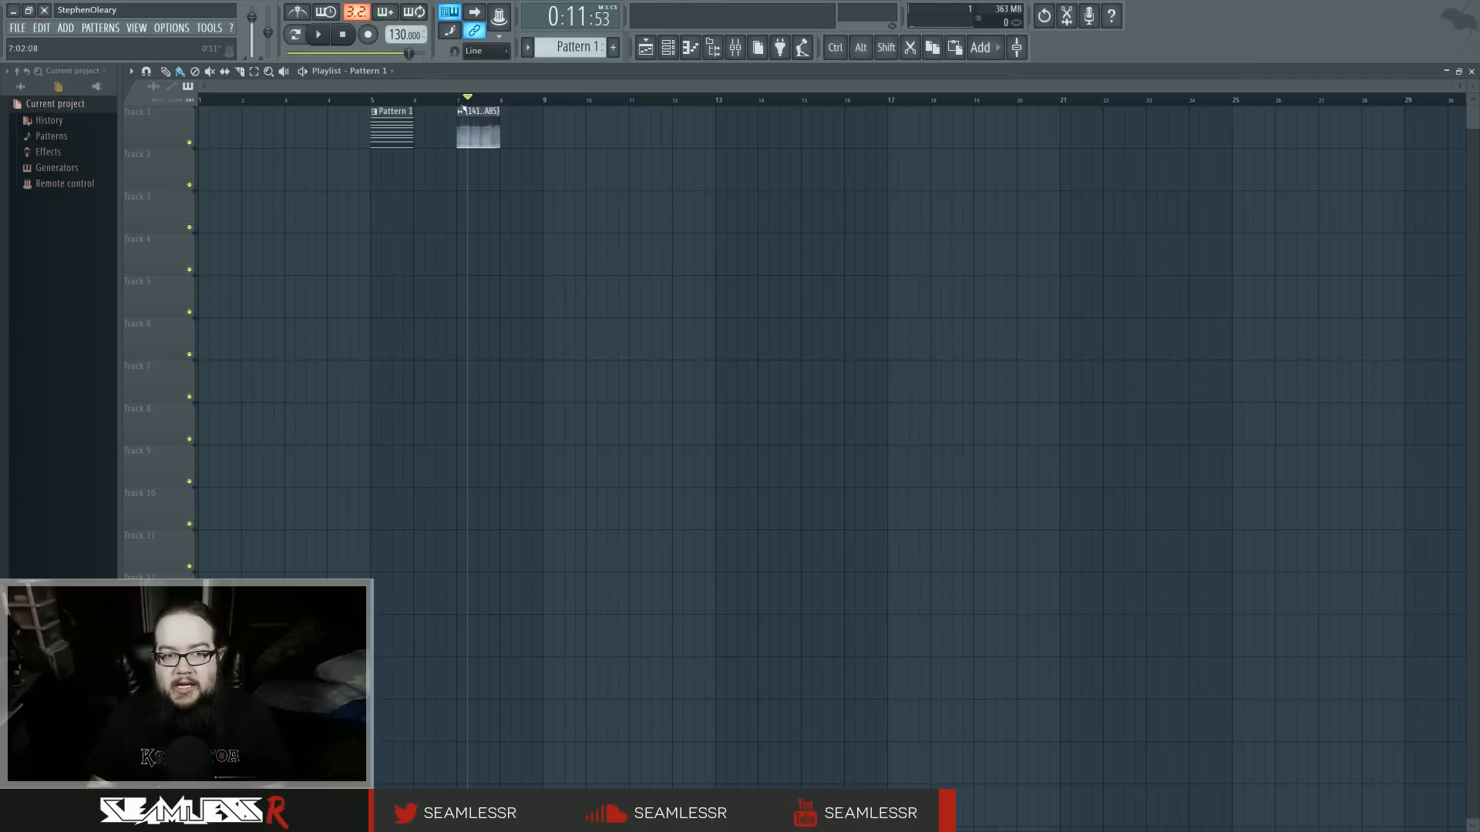
# Step: Play back Pattern 1 in the playlist to hear the chord sound
pyautogui.press('space')
pyautogui.press('space')
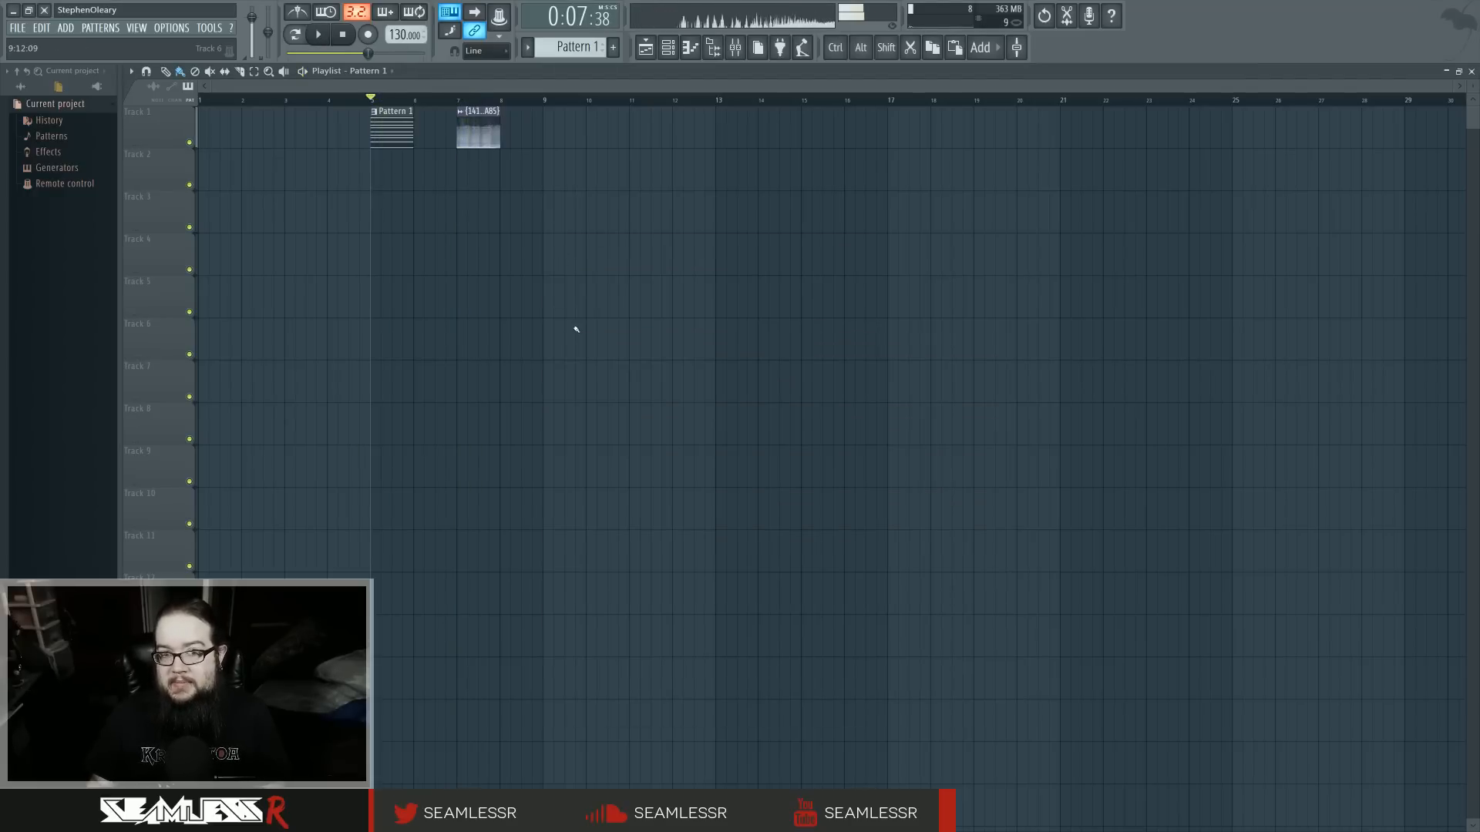
pyautogui.click(668, 52)
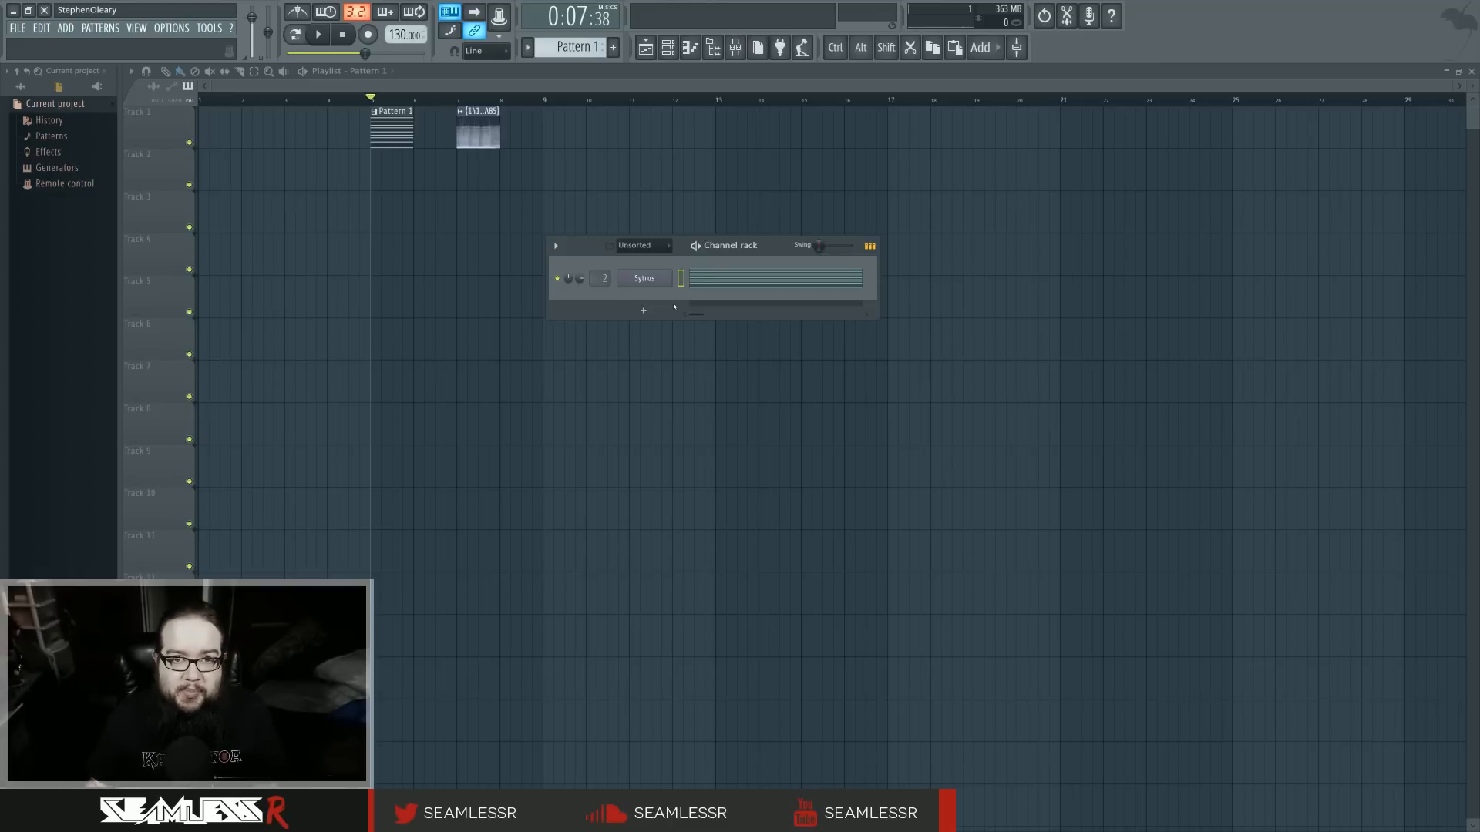
pyautogui.rightClick(489, 231)
pyautogui.press('space')
pyautogui.press('space')
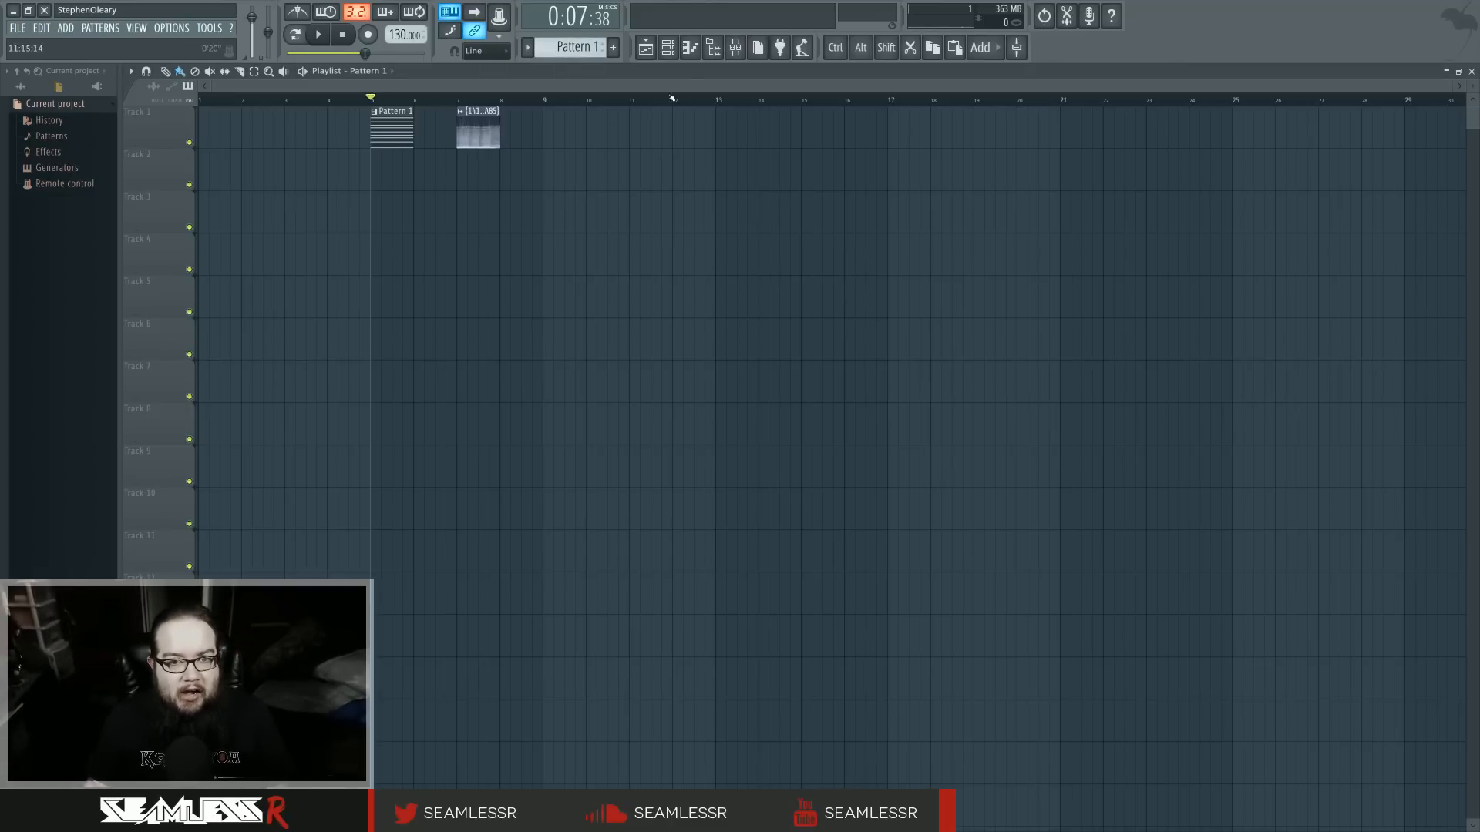
# Step: Open the Sytrus instrument from the channel rack and place its window just below the rack
pyautogui.click(669, 47)
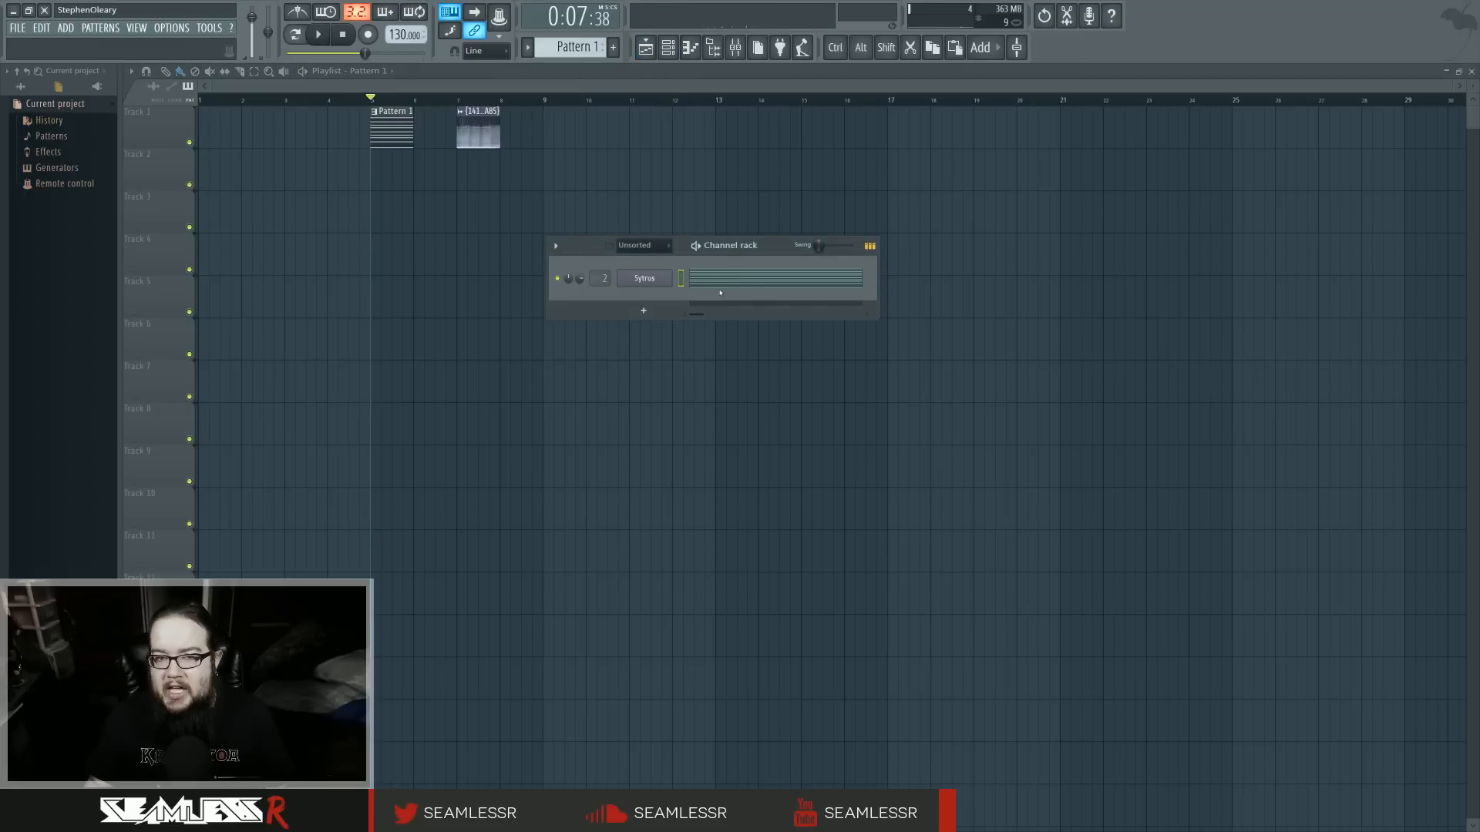
pyautogui.click(647, 280)
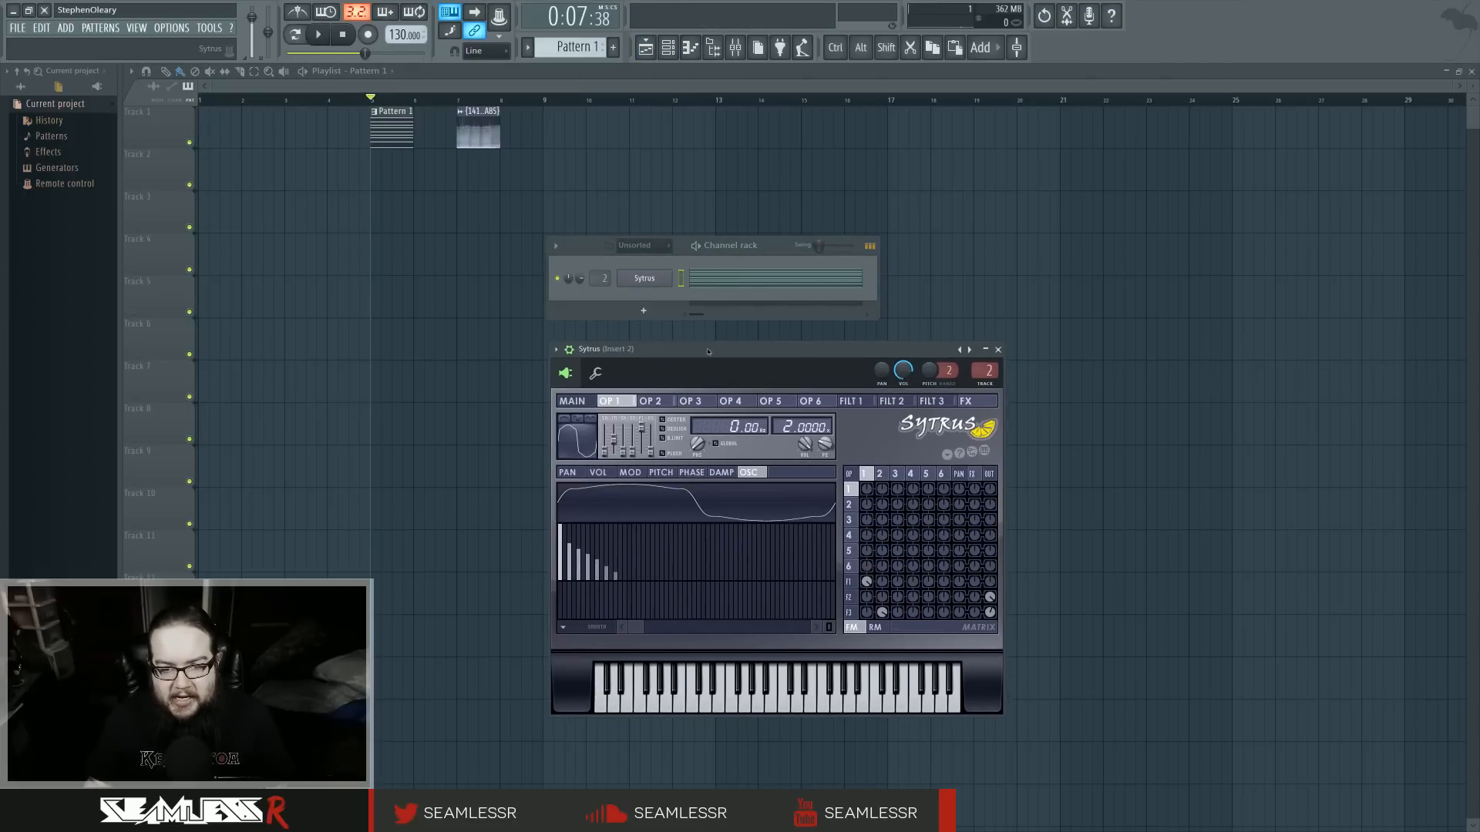
pyautogui.moveTo(708, 351); pyautogui.dragTo(708, 333)
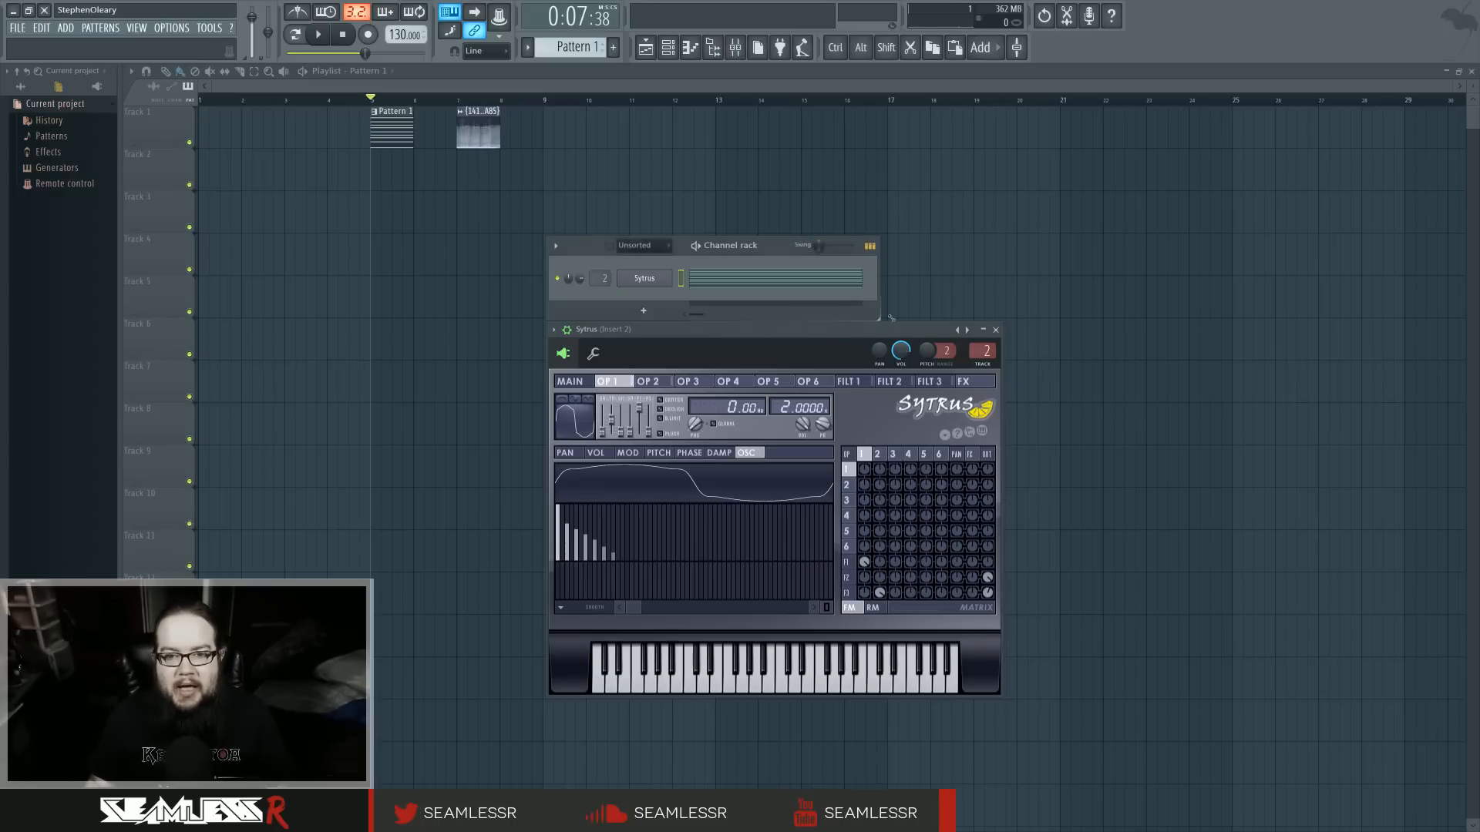
pyautogui.moveTo(878, 316)
pyautogui.mouseDown()
pyautogui.moveTo(1008, 316)
pyautogui.moveTo(878, 315)
pyautogui.mouseUp()
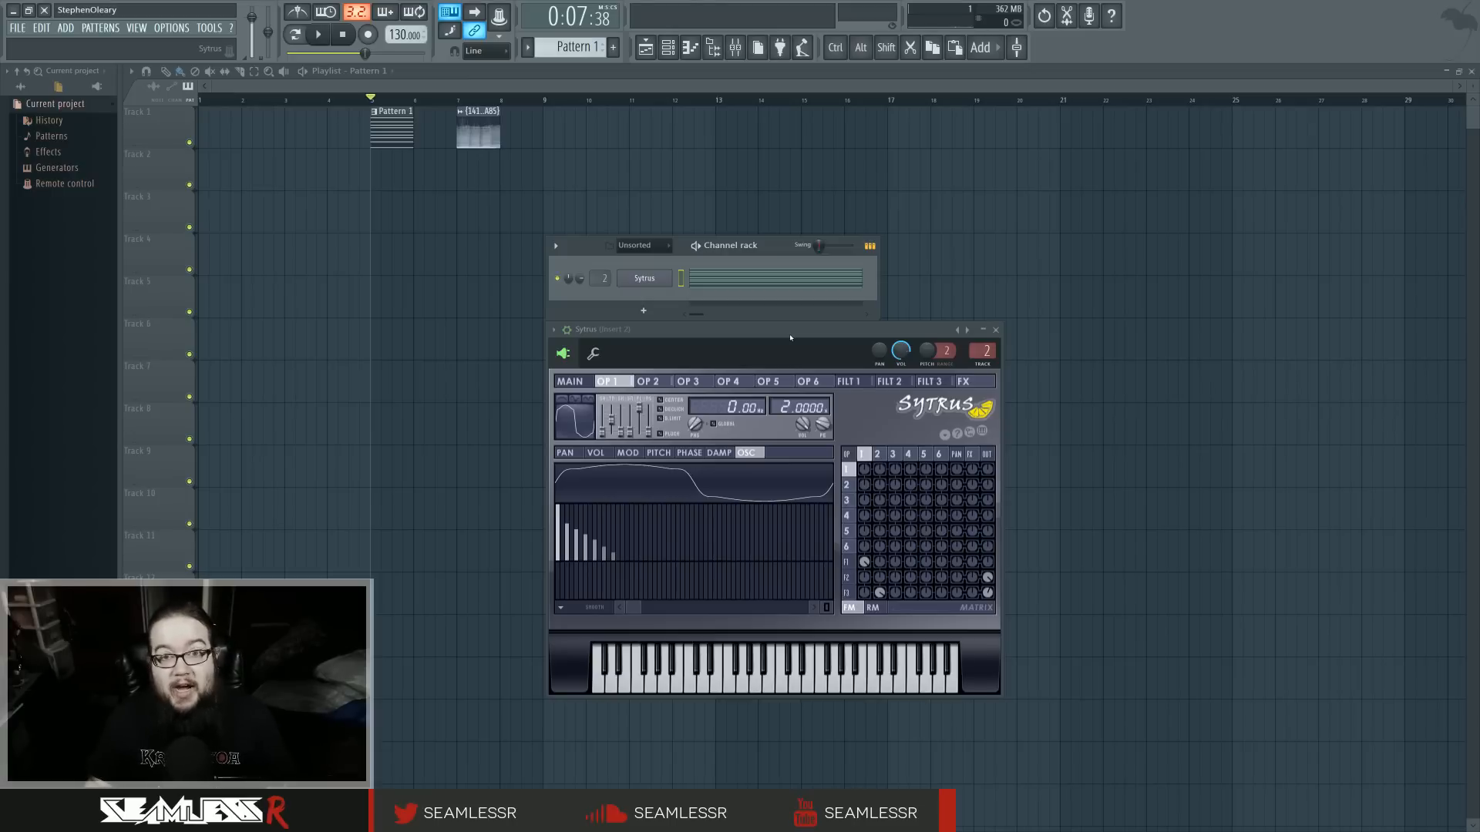
# Step: Place trial notes D4, D5 and D6 after the existing chord in the Sytrus piano roll
pyautogui.click(733, 278)
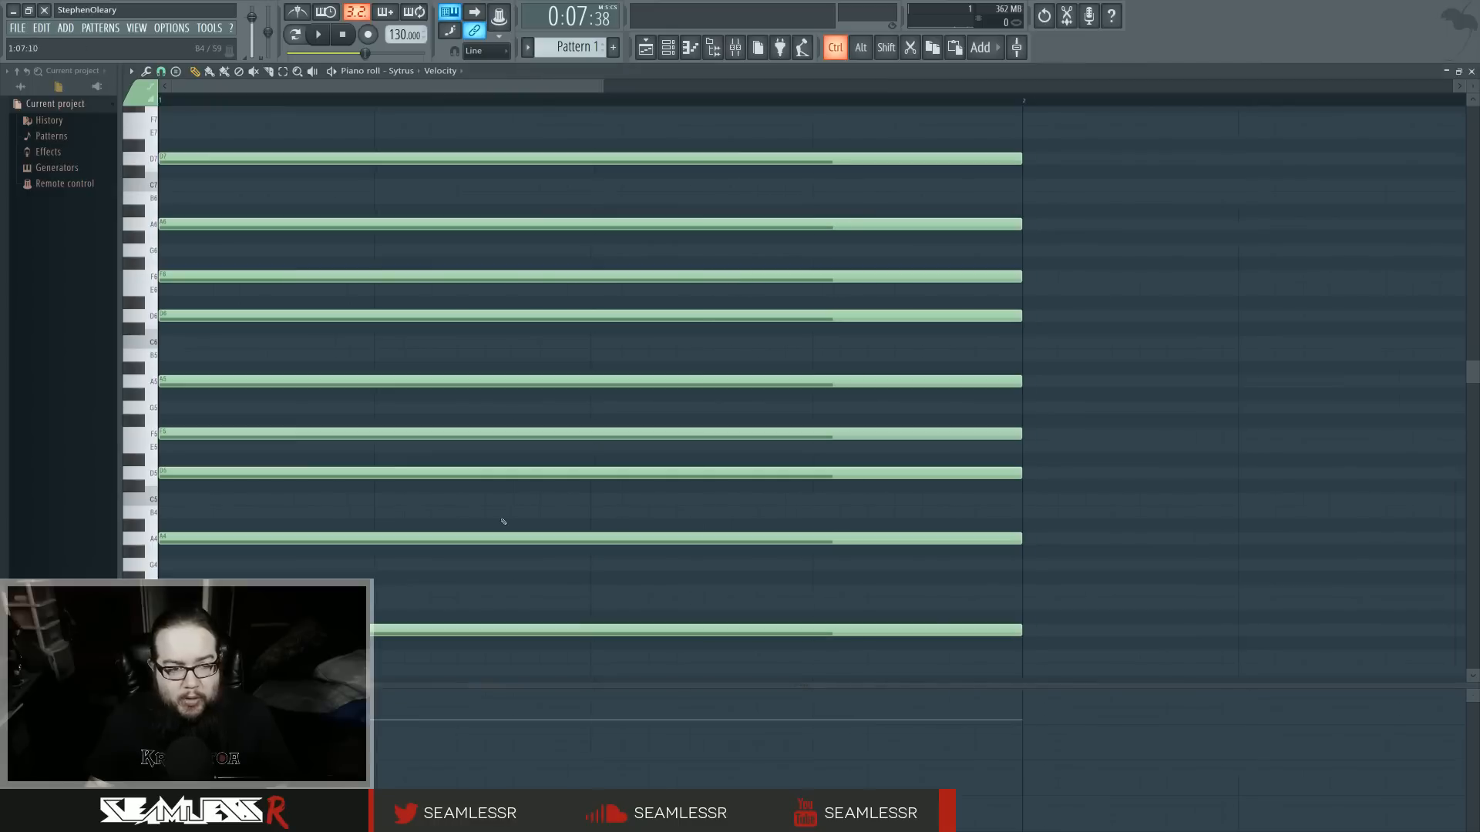
pyautogui.scroll(-2, 506, 523)
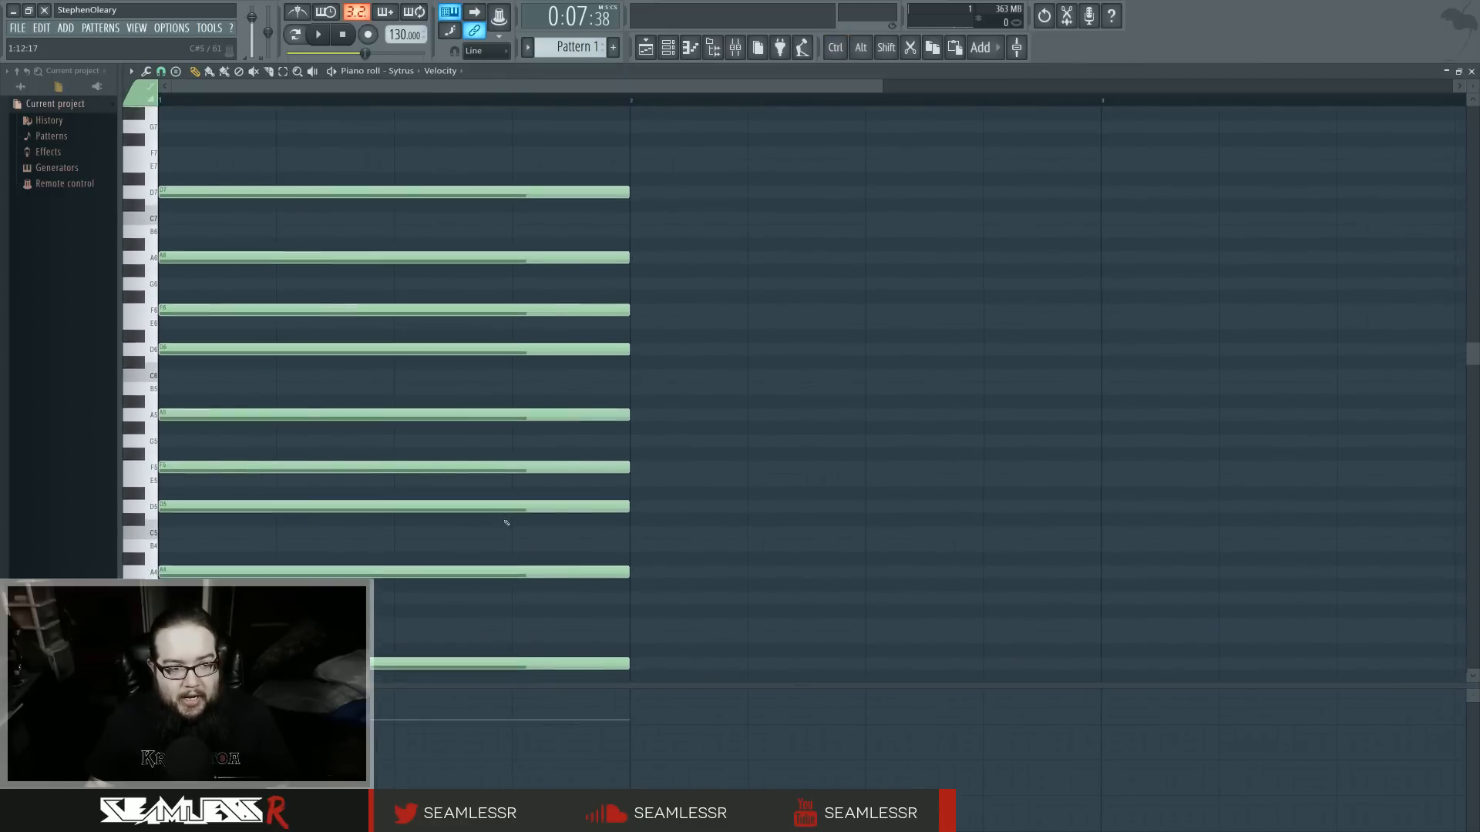
pyautogui.scroll(-3, 506, 523)
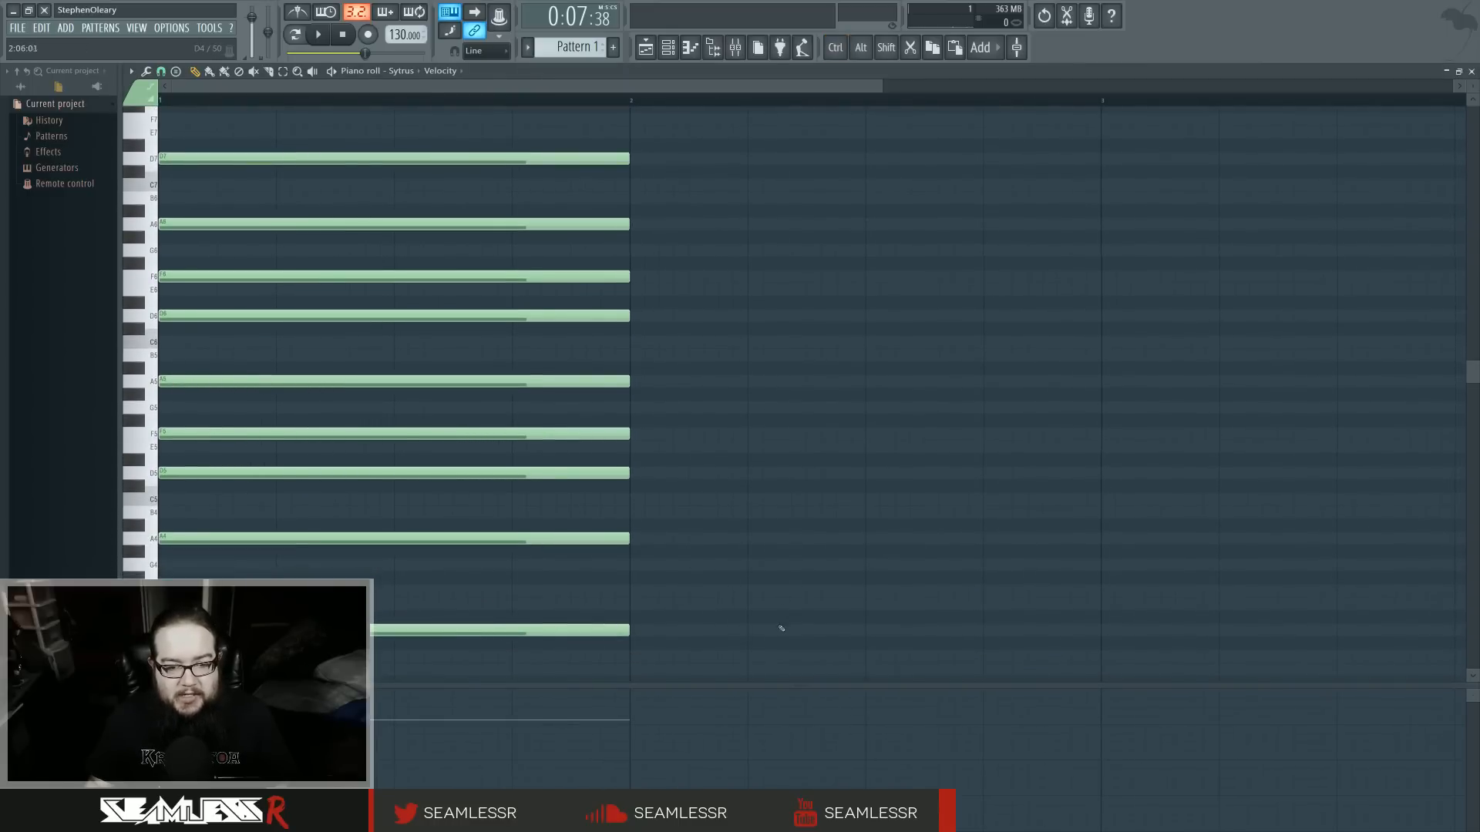
pyautogui.click(753, 630)
pyautogui.click(759, 474)
pyautogui.click(753, 330)
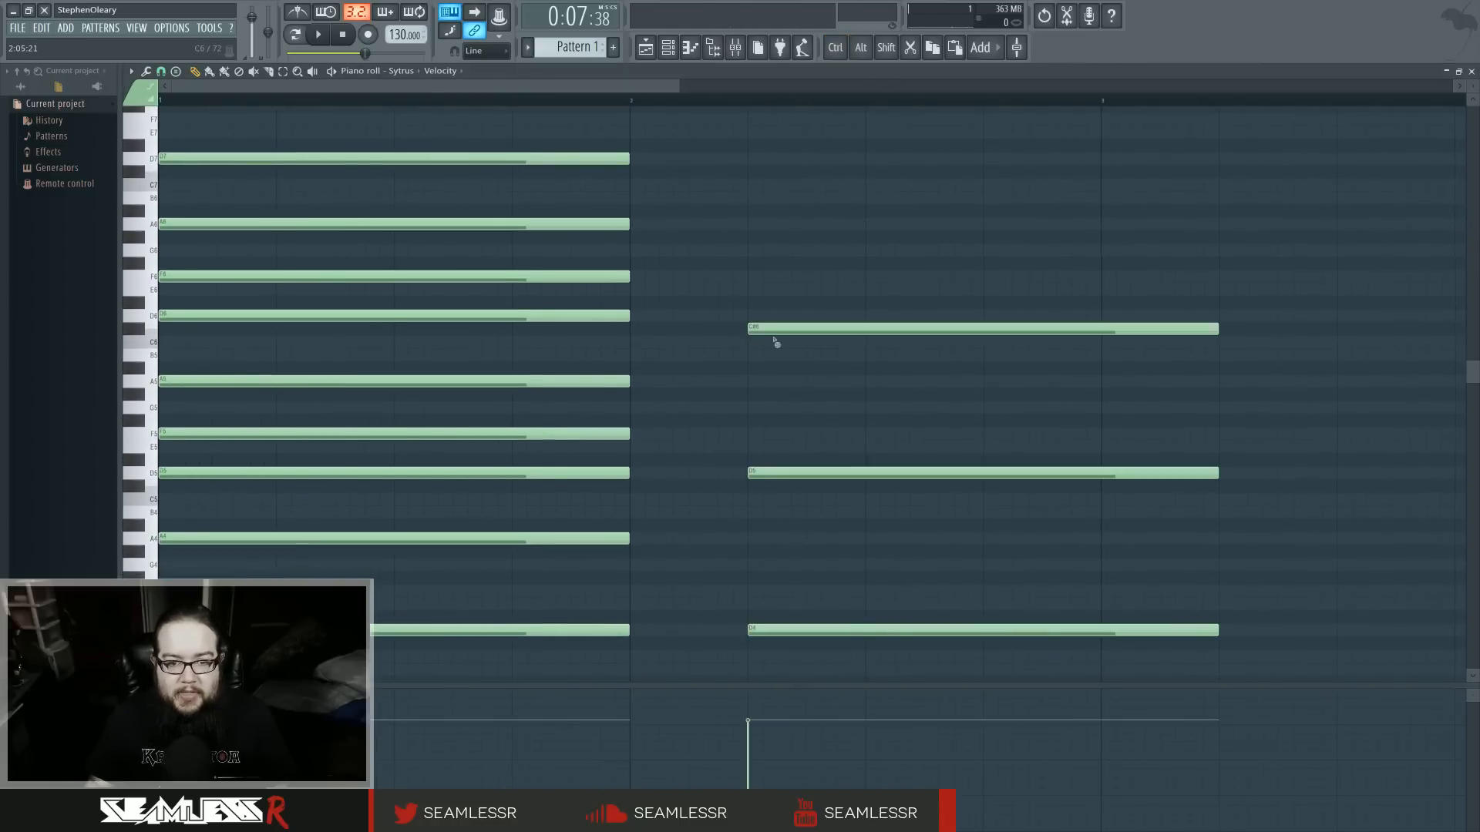
pyautogui.moveTo(773, 331)
pyautogui.mouseDown()
pyautogui.moveTo(773, 316)
pyautogui.moveTo(903, 646)
pyautogui.mouseUp()
# Step: Replace the trial D5 and D6 notes with A4 and F5 above the D4
pyautogui.rightClick(854, 473)
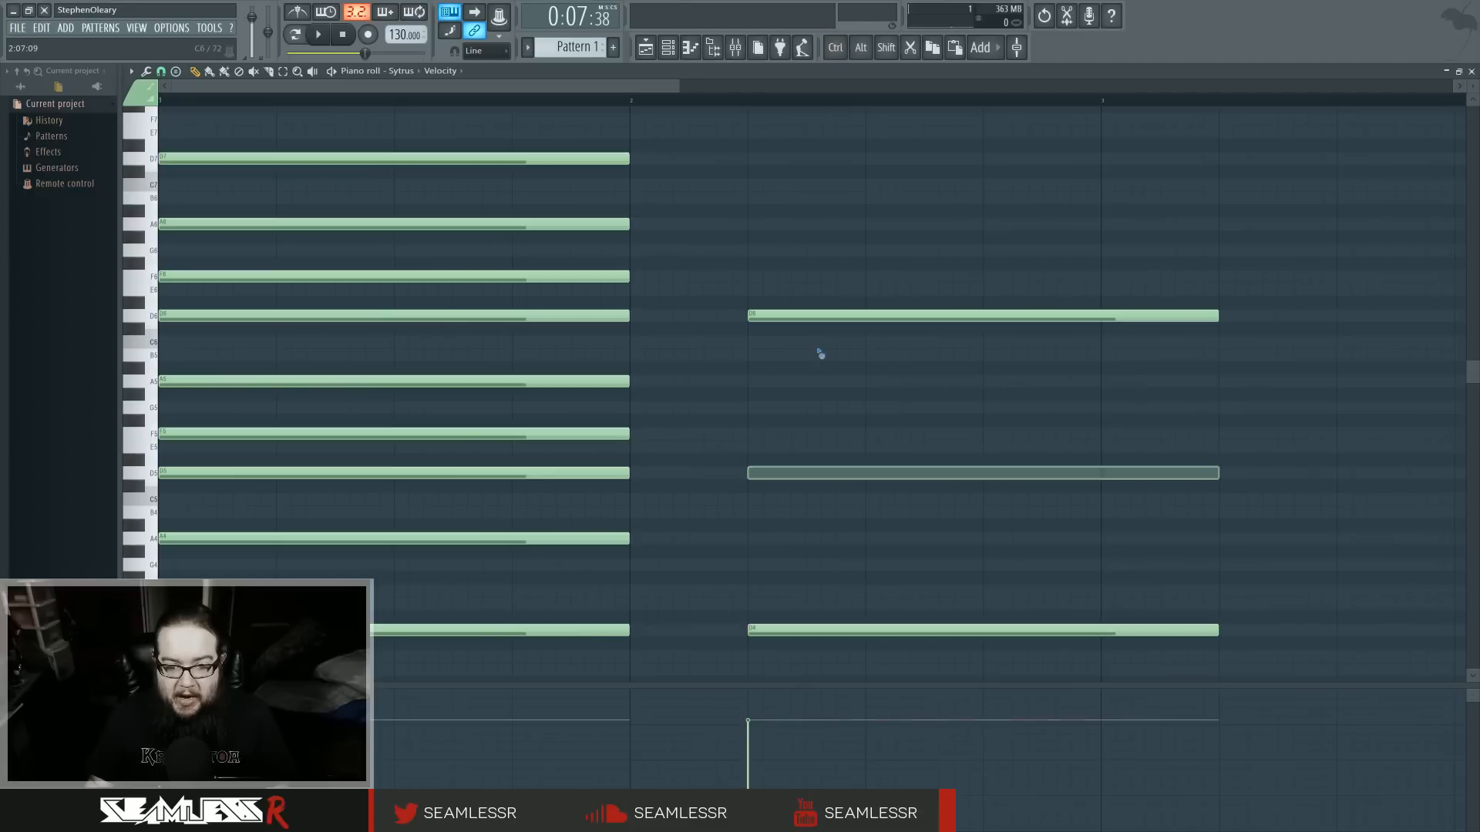
pyautogui.rightClick(809, 316)
pyautogui.click(748, 539)
pyautogui.click(752, 434)
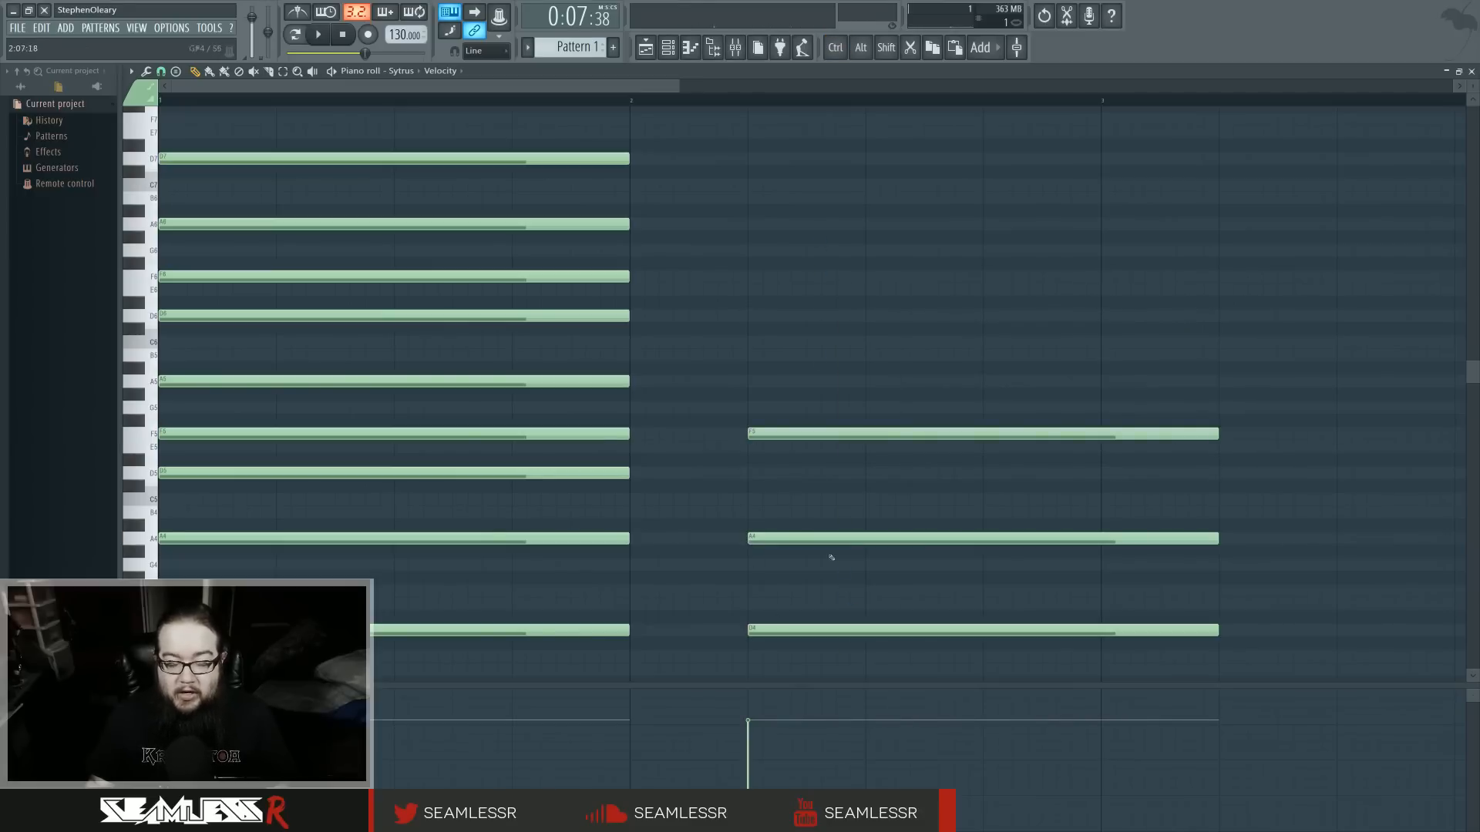
# Step: Remove the trial A4 and F5 notes and stack D5 and D6 above the D4 again
pyautogui.rightClick(782, 436)
pyautogui.rightClick(793, 540)
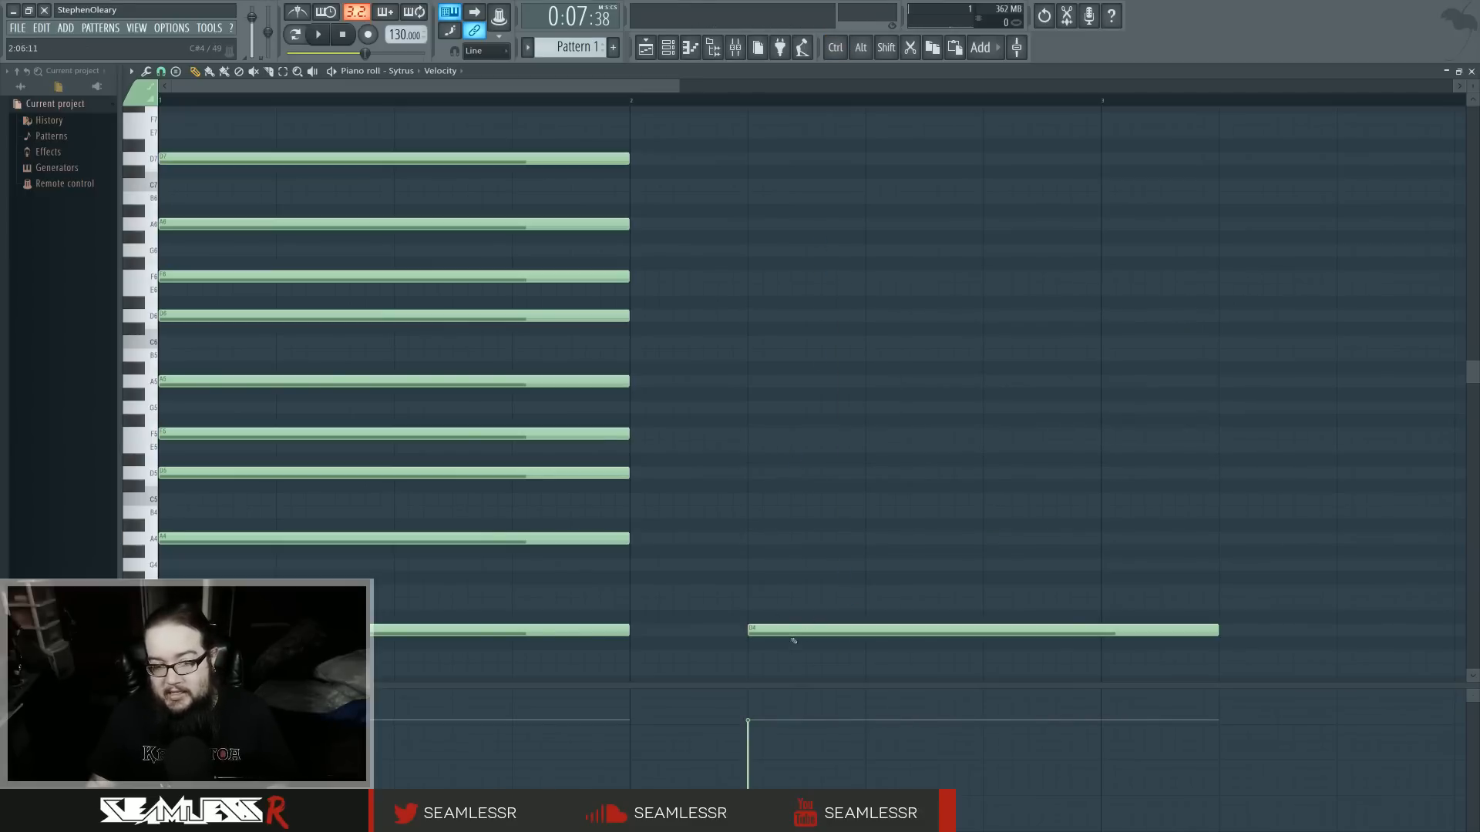
pyautogui.click(795, 644)
pyautogui.click(750, 473)
pyautogui.rightClick(815, 644)
pyautogui.click(752, 316)
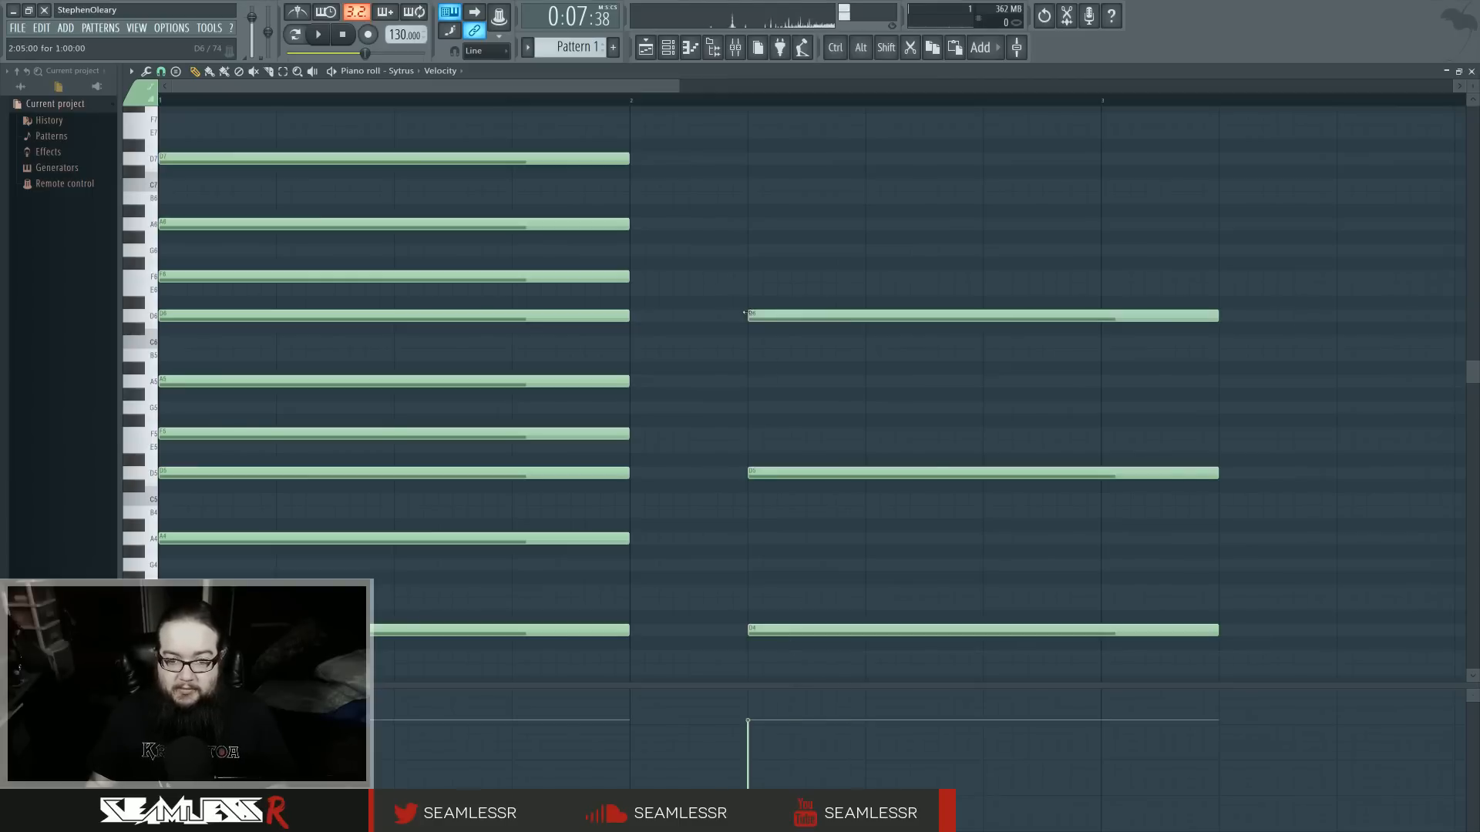
# Step: Complete the trial chord with A4, F5, A5, F6, A6 and F7 notes, and then delete the whole trial chord
pyautogui.keyDown('ctrl'); pyautogui.moveTo(790, 285); pyautogui.dragTo(817, 538); pyautogui.keyUp('ctrl')
pyautogui.hotkey('ctrl', 'c')
pyautogui.hotkey('ctrl', 'v')
pyautogui.moveTo(717, 537); pyautogui.dragTo(1085, 430)
pyautogui.scroll(1, 1085, 465)
pyautogui.keyDown('ctrl'); pyautogui.click(724, 284); pyautogui.keyUp('ctrl')
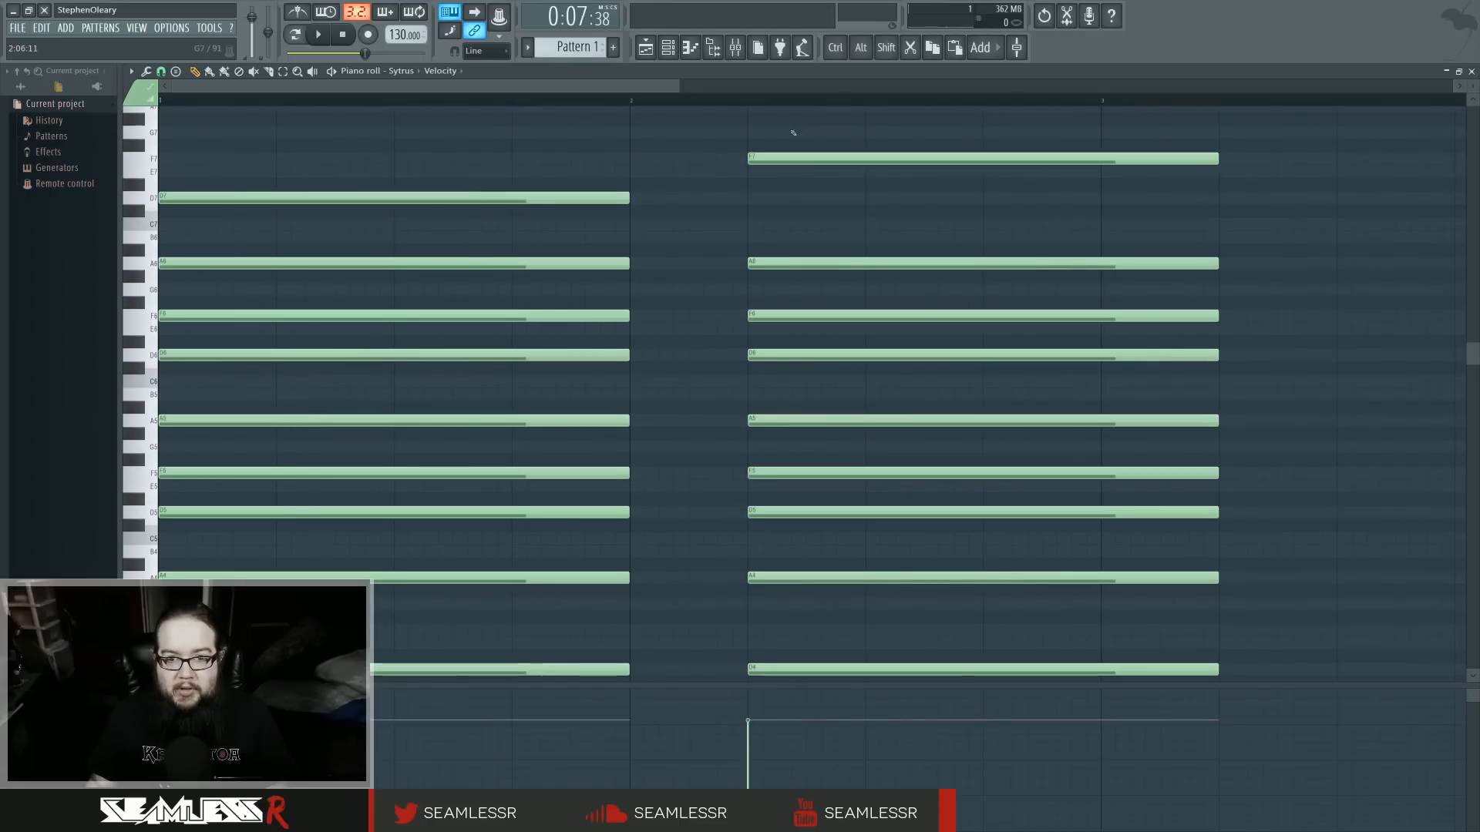
pyautogui.click(747, 103)
pyautogui.rightClick(756, 157)
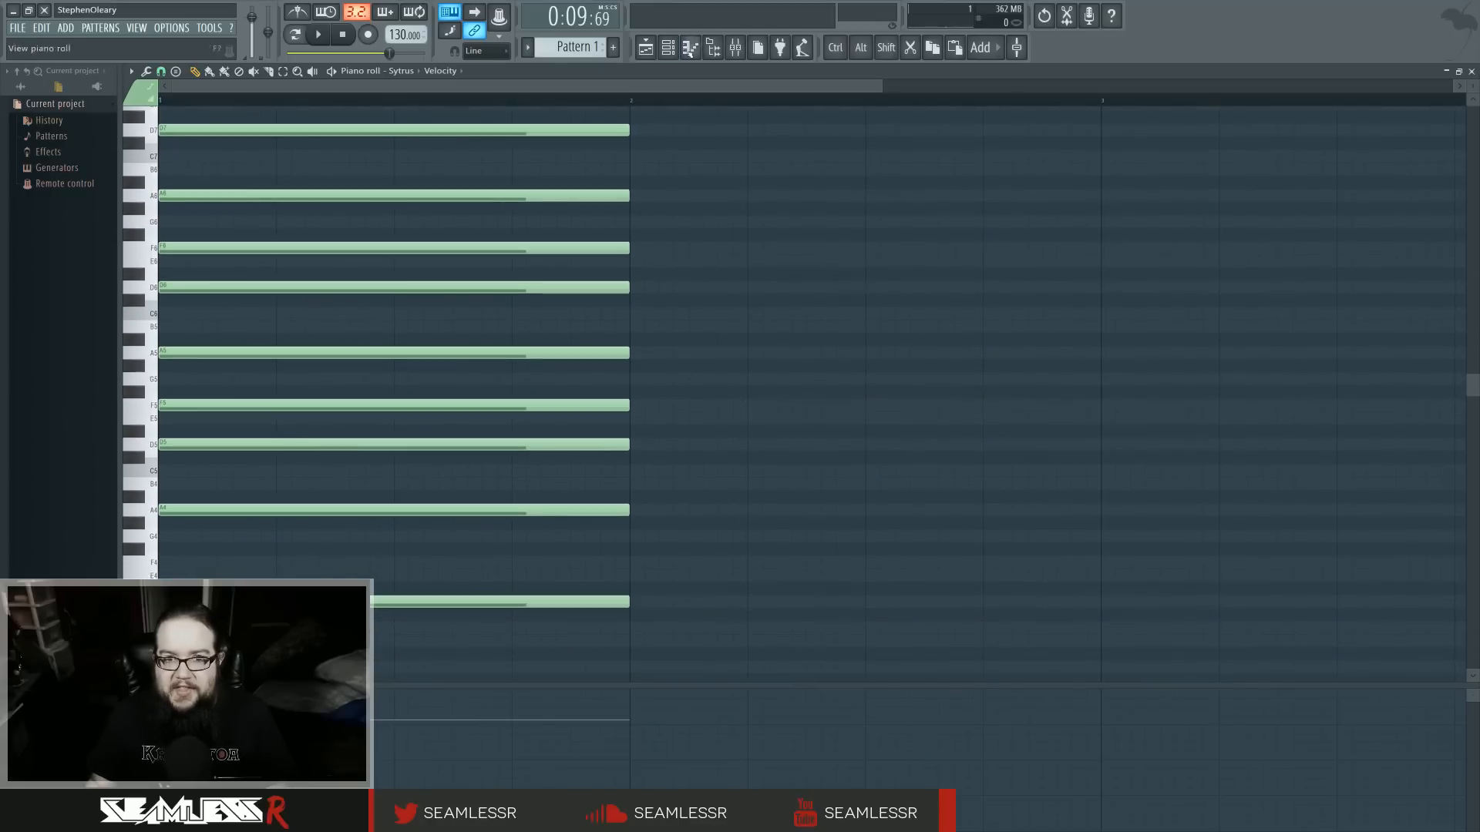
# Step: Play the audio clip at bar 7 of the playlist, followed by Pattern 1 at bar 5, to compare them
pyautogui.click(646, 47)
pyautogui.click(457, 101)
pyautogui.press('space')
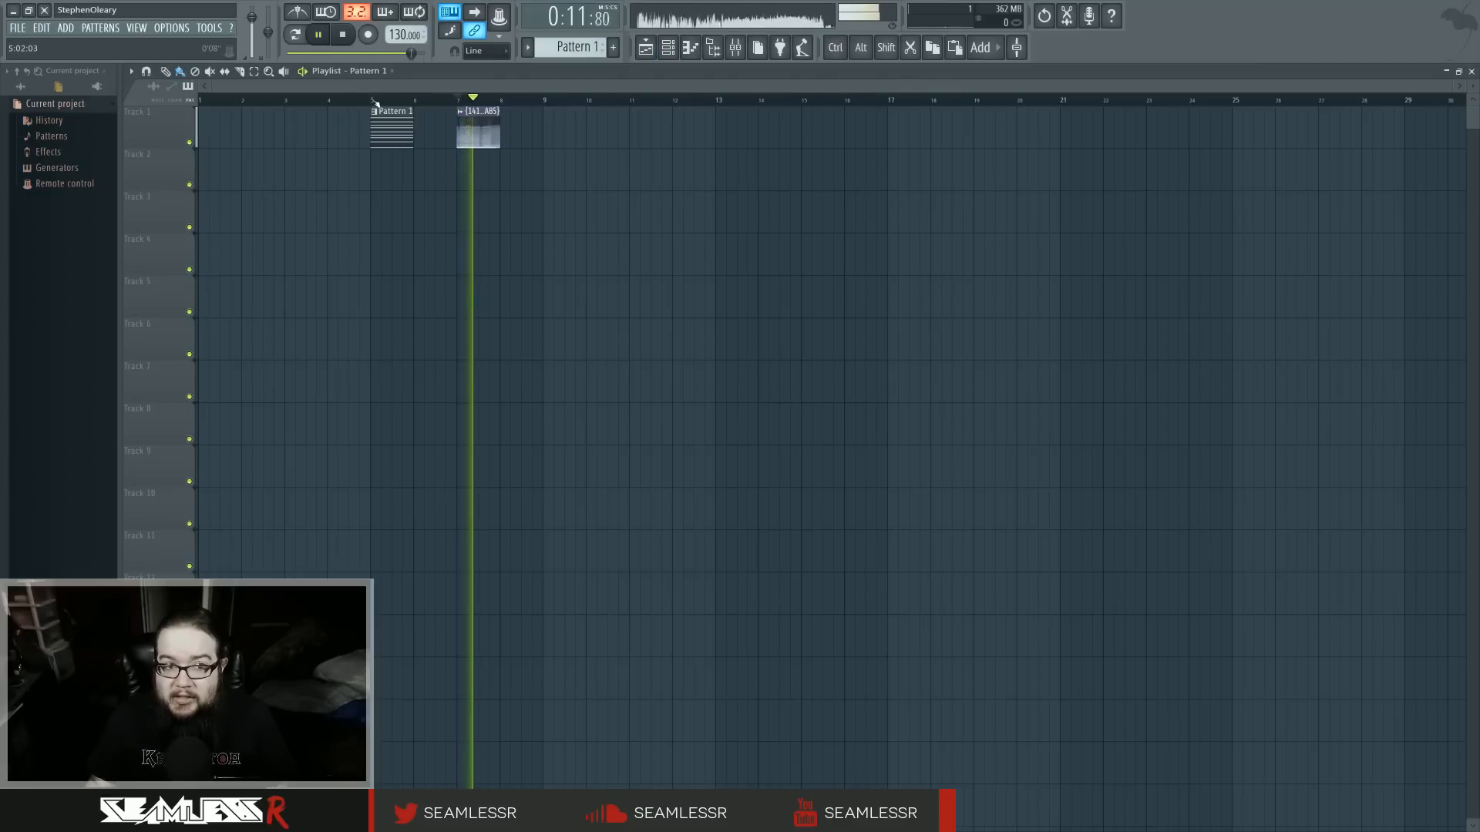
pyautogui.click(372, 101)
pyautogui.press('space')
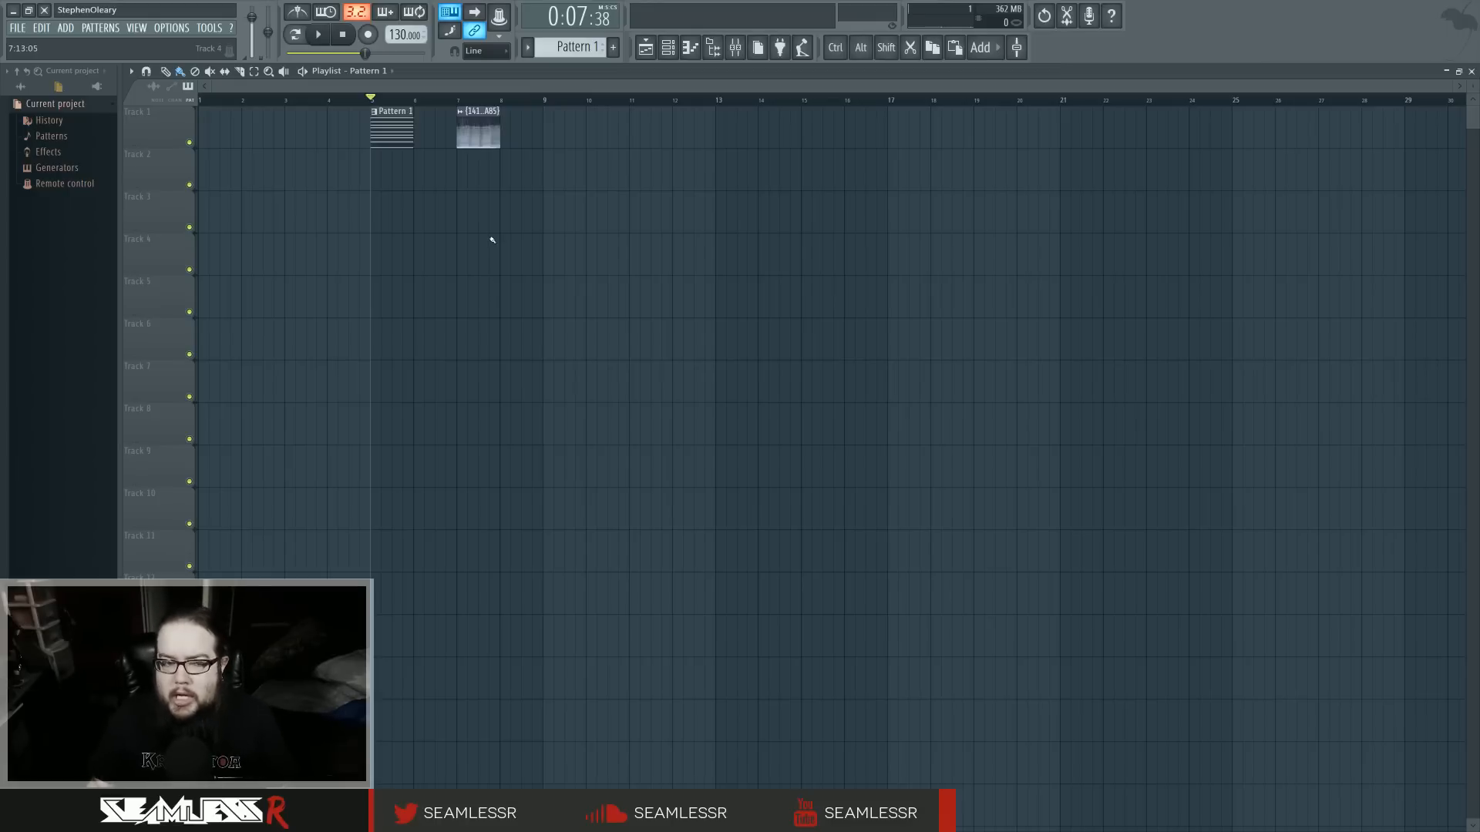
# Step: Review the chord's notes in the piano roll and the harmonics of operator 1 in Sytrus
pyautogui.click(669, 49)
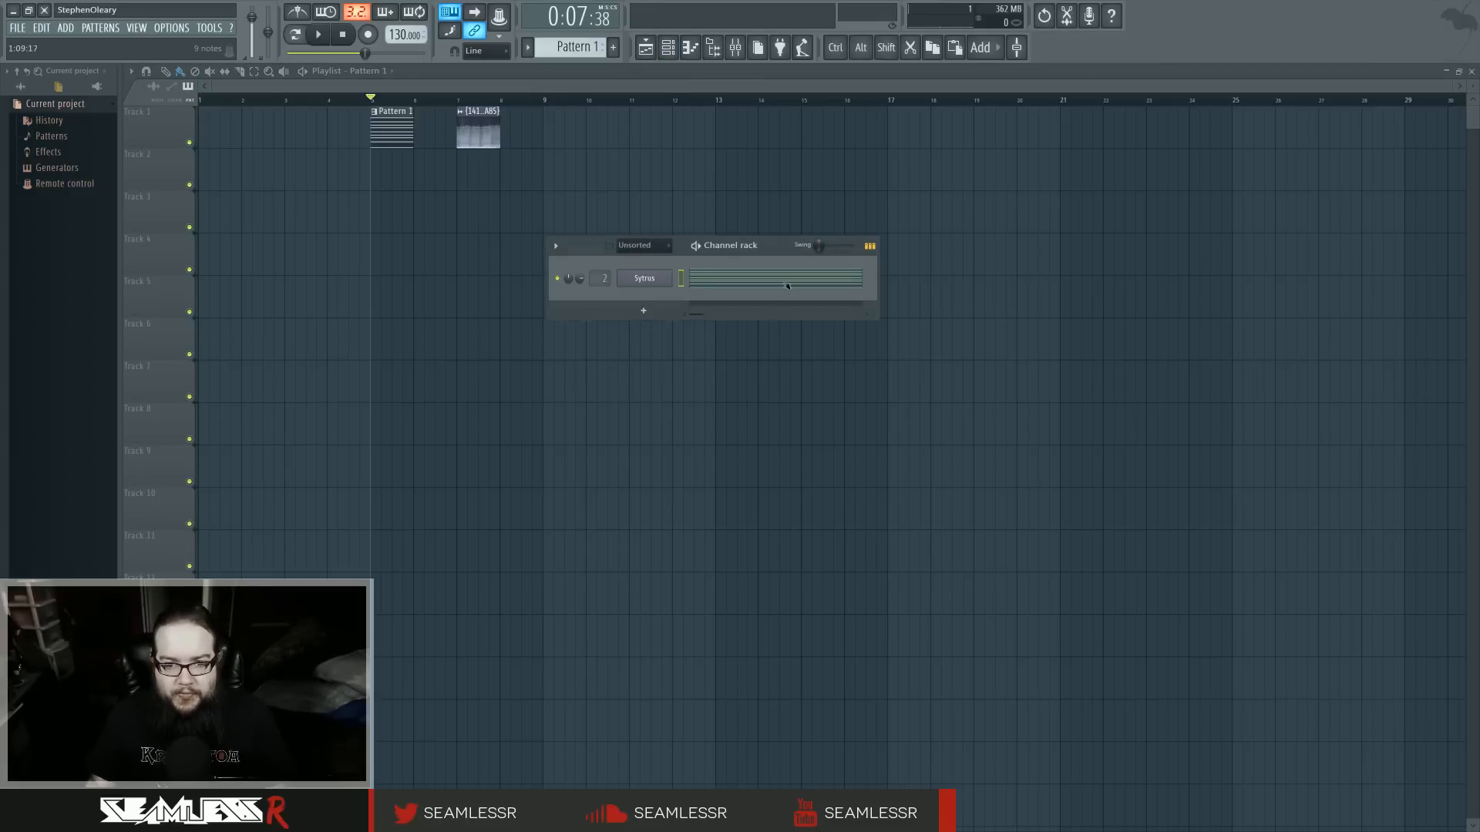
pyautogui.click(787, 286)
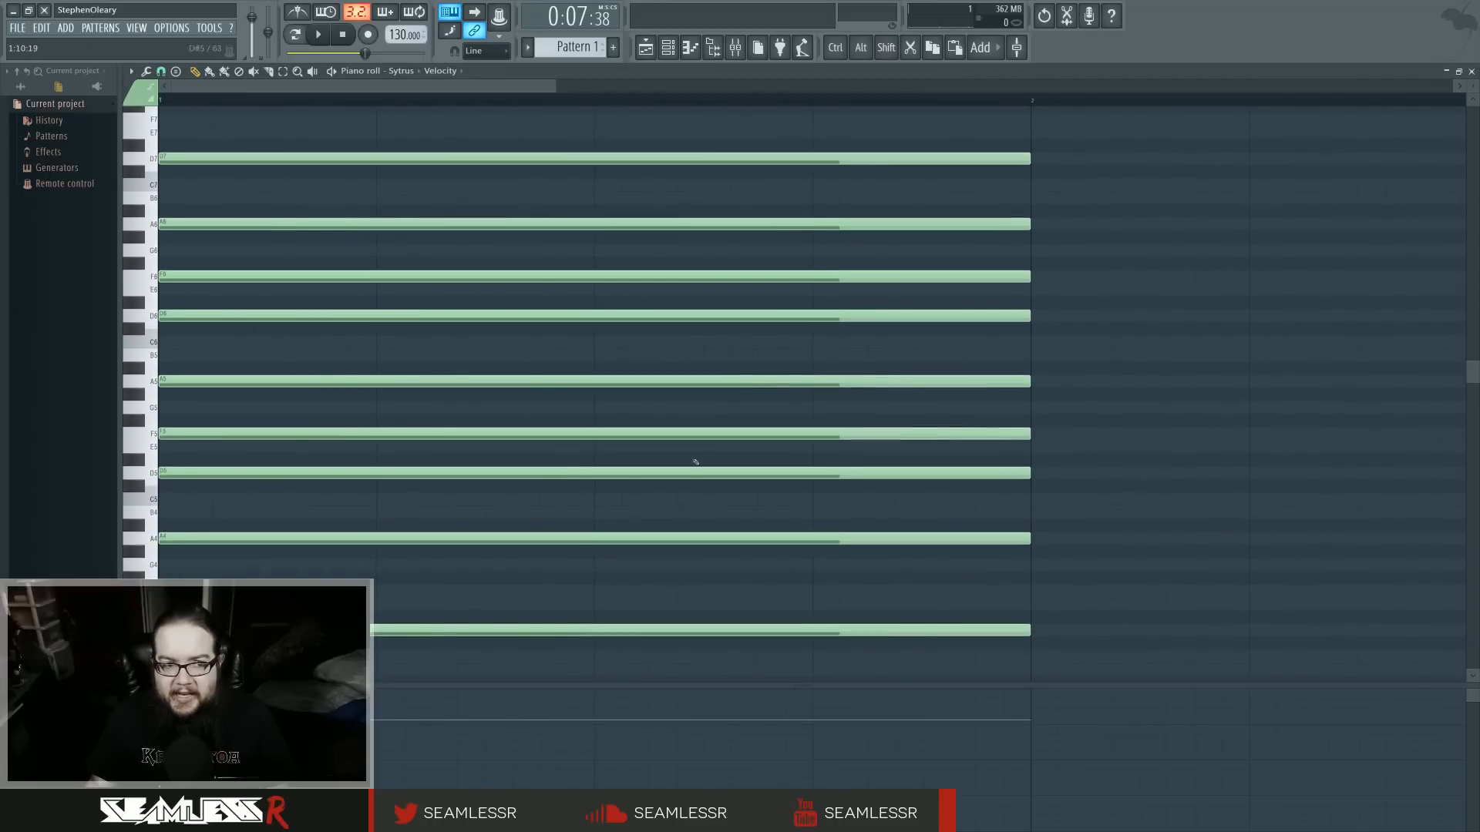
pyautogui.click(668, 47)
pyautogui.click(645, 279)
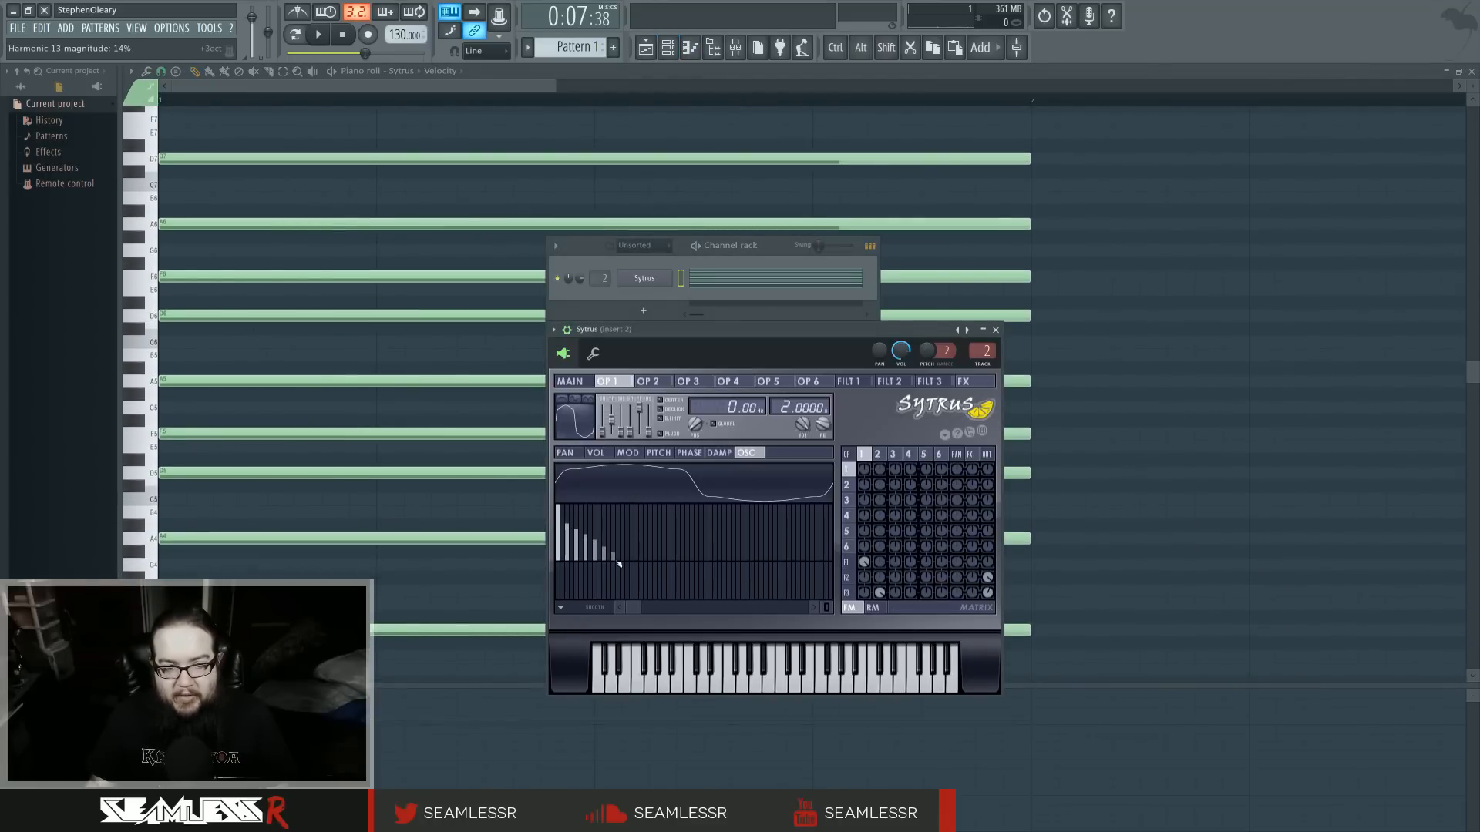
pyautogui.rightClick(1134, 388)
pyautogui.scroll(10, 1135, 396)
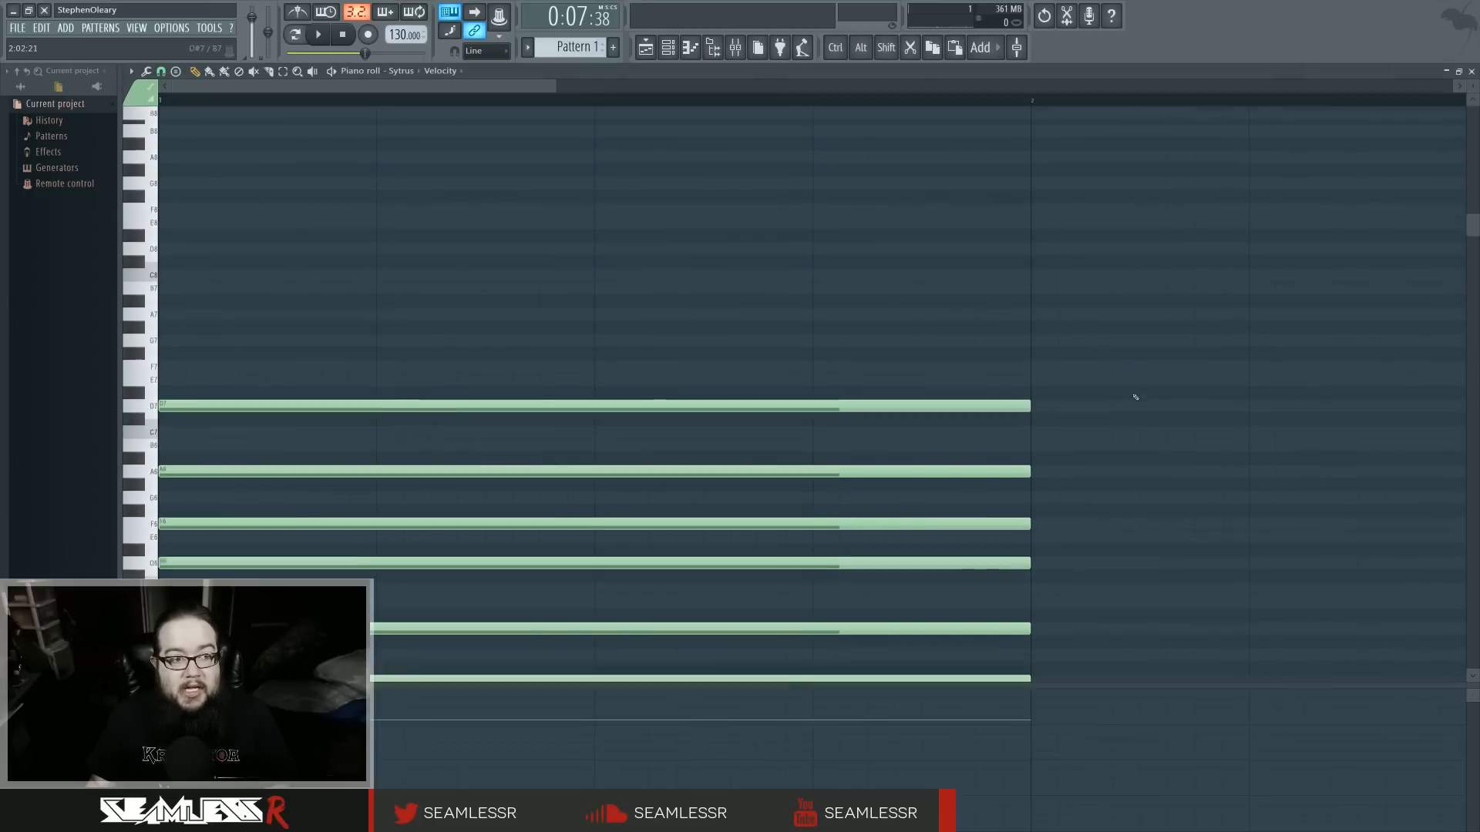
pyautogui.scroll(-10, 1132, 398)
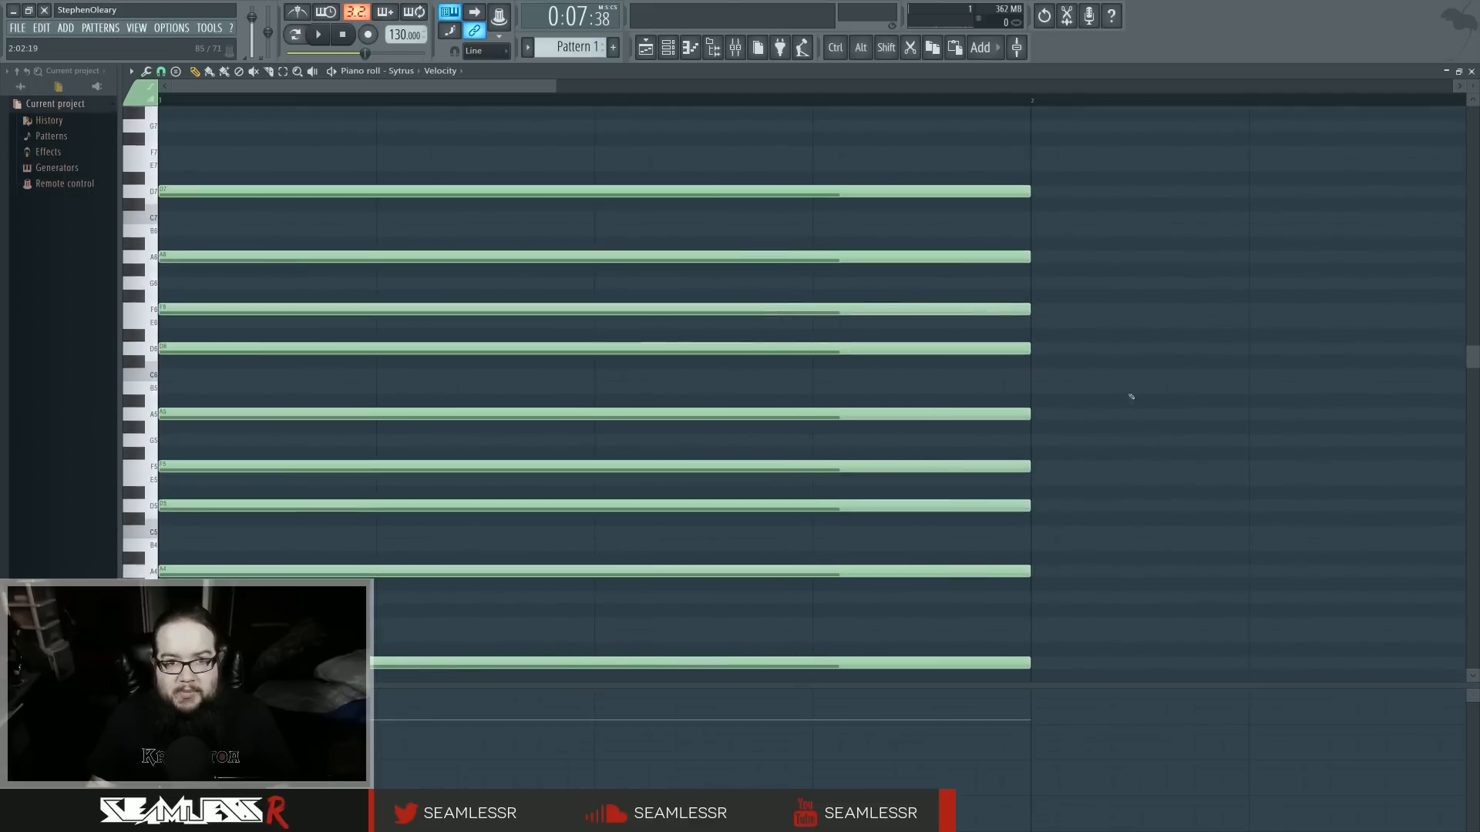
# Step: Reopen Sytrus and inspect the settings of filters 1, 2 and 3
pyautogui.click(667, 47)
pyautogui.click(644, 278)
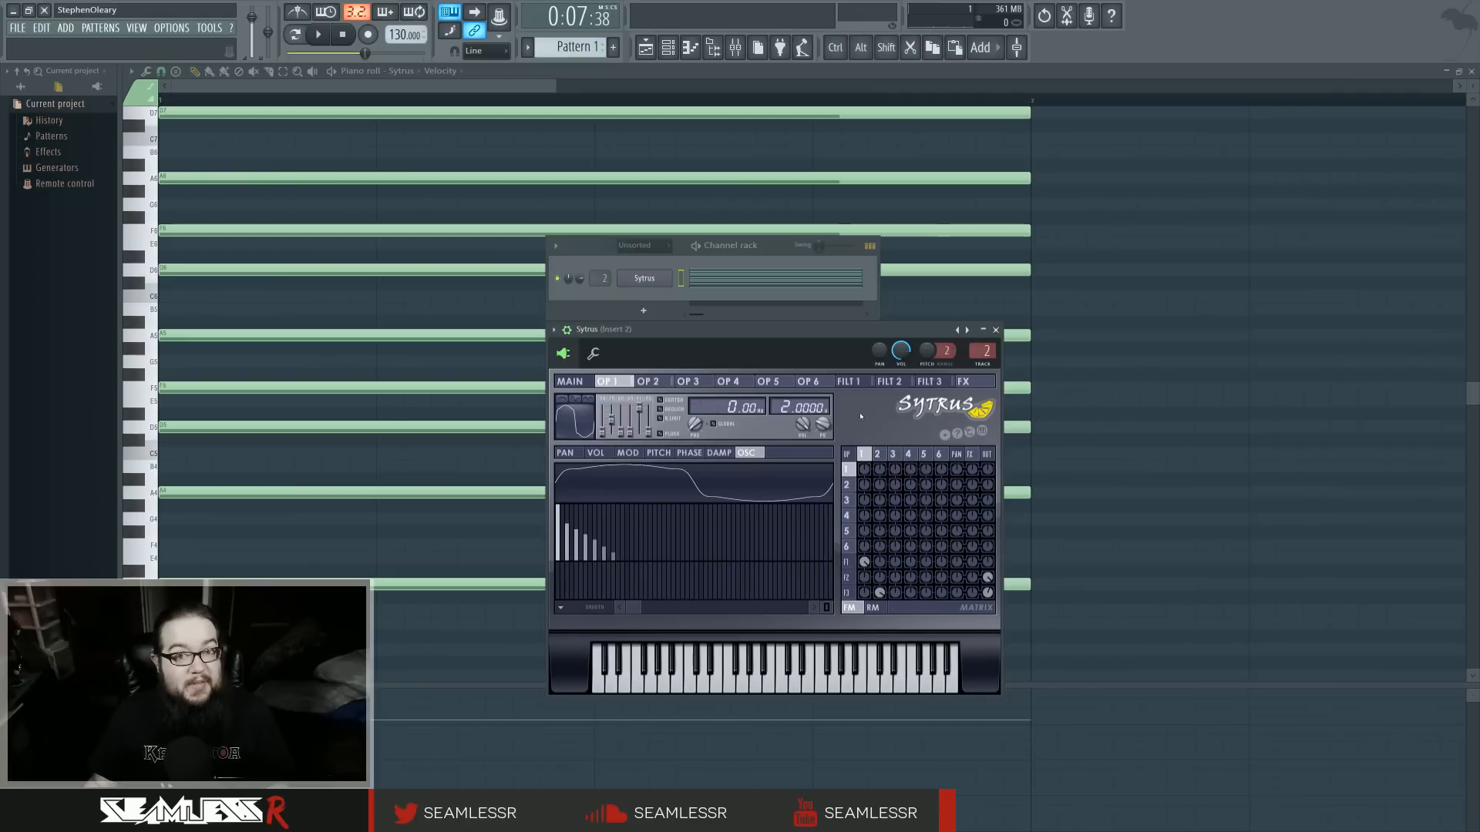
pyautogui.click(848, 562)
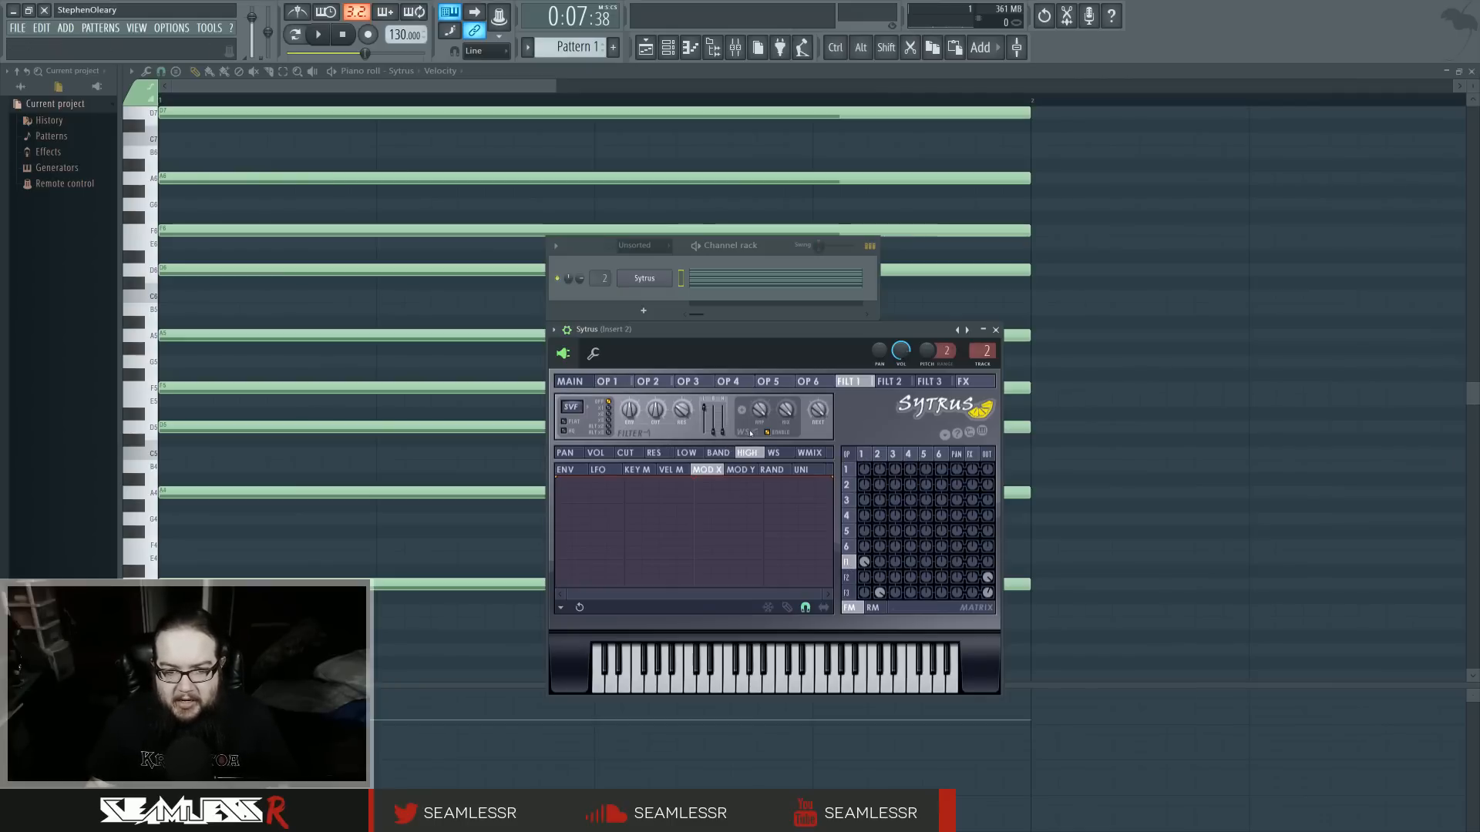
pyautogui.click(848, 578)
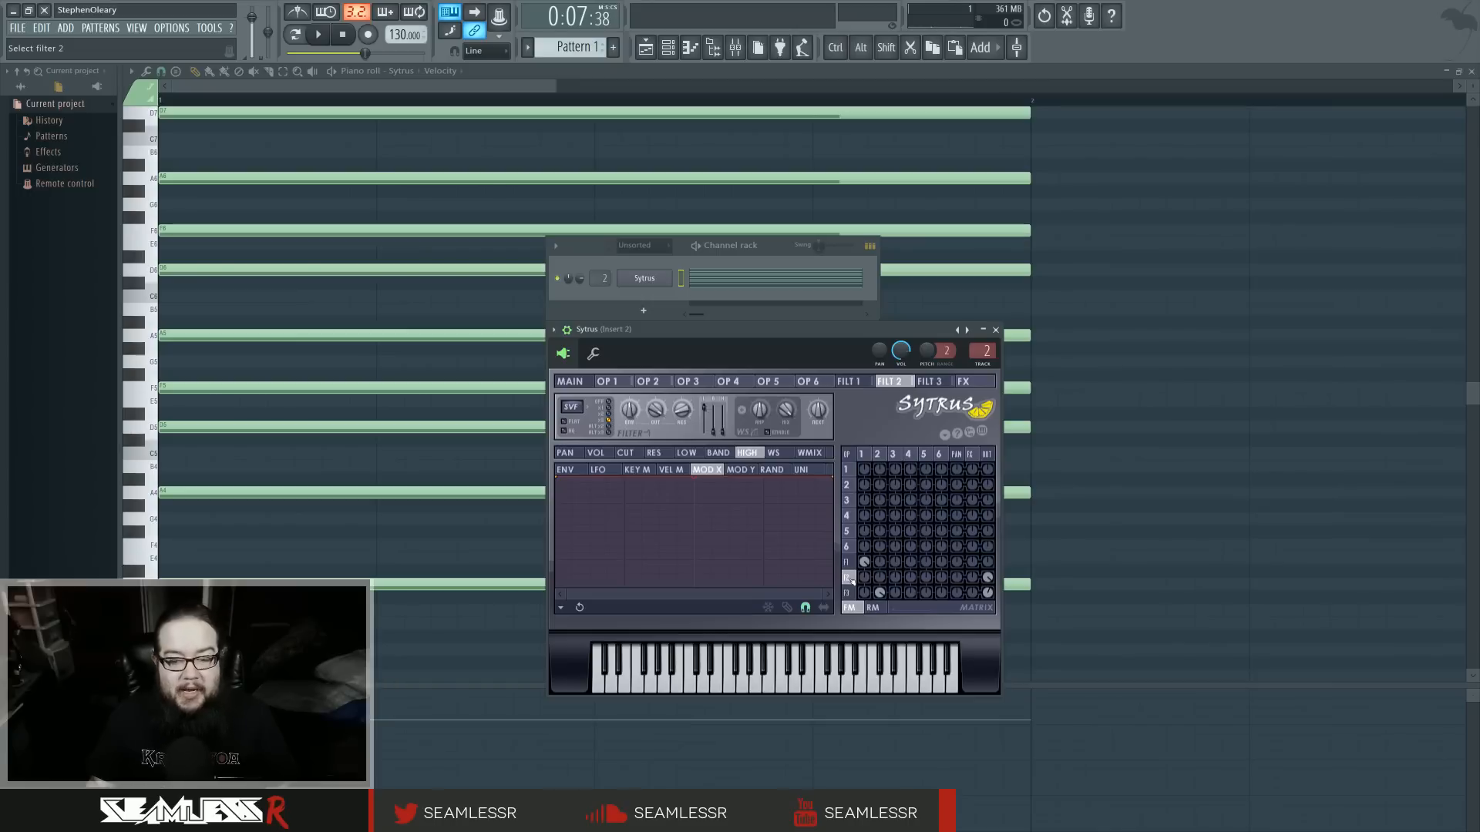
pyautogui.click(851, 595)
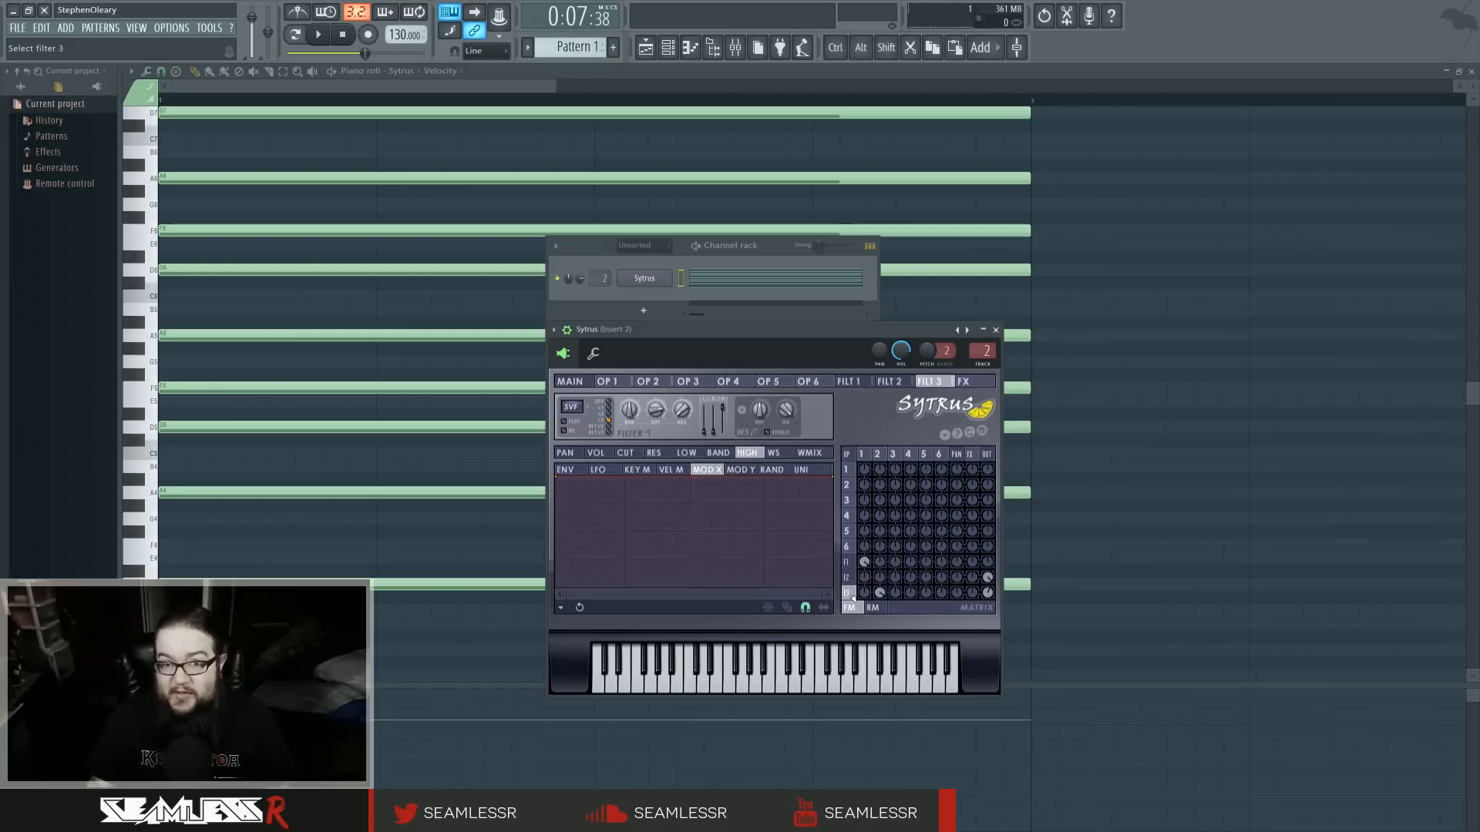
pyautogui.click(847, 562)
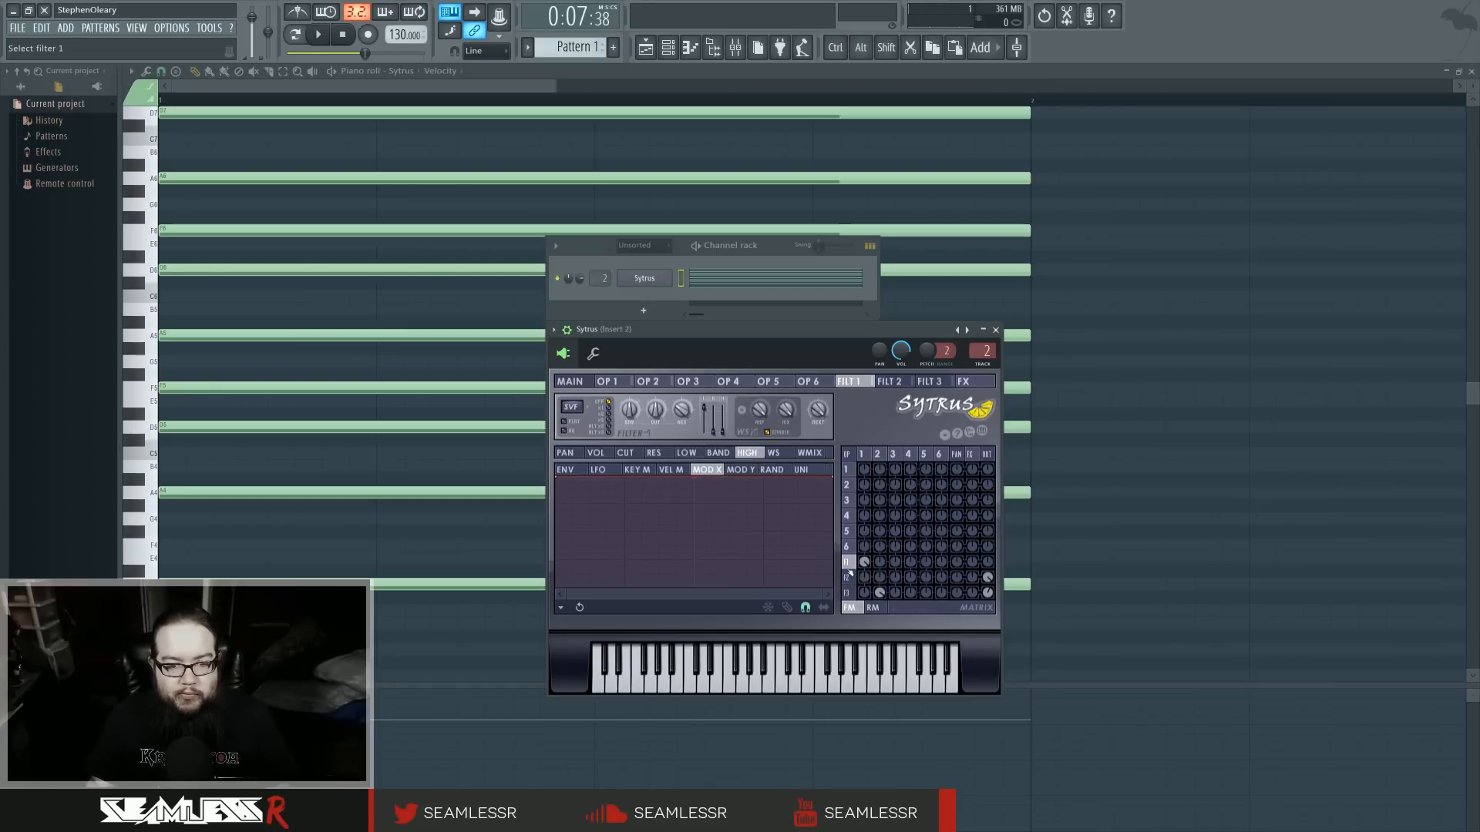
# Step: Compare the waveshaper curves of filters 1 and 2 and examine their mix settings
pyautogui.click(765, 452)
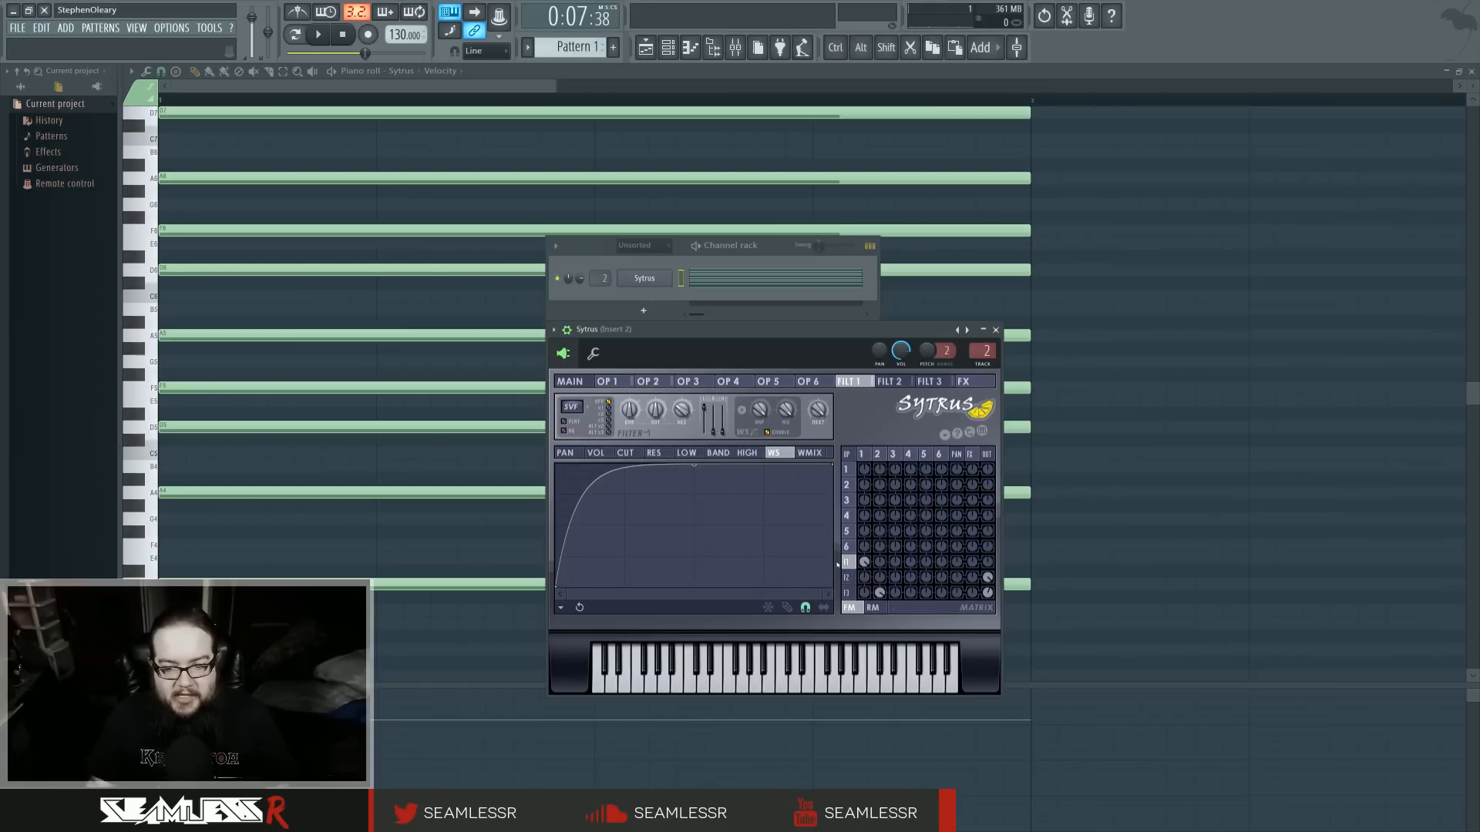
pyautogui.click(849, 578)
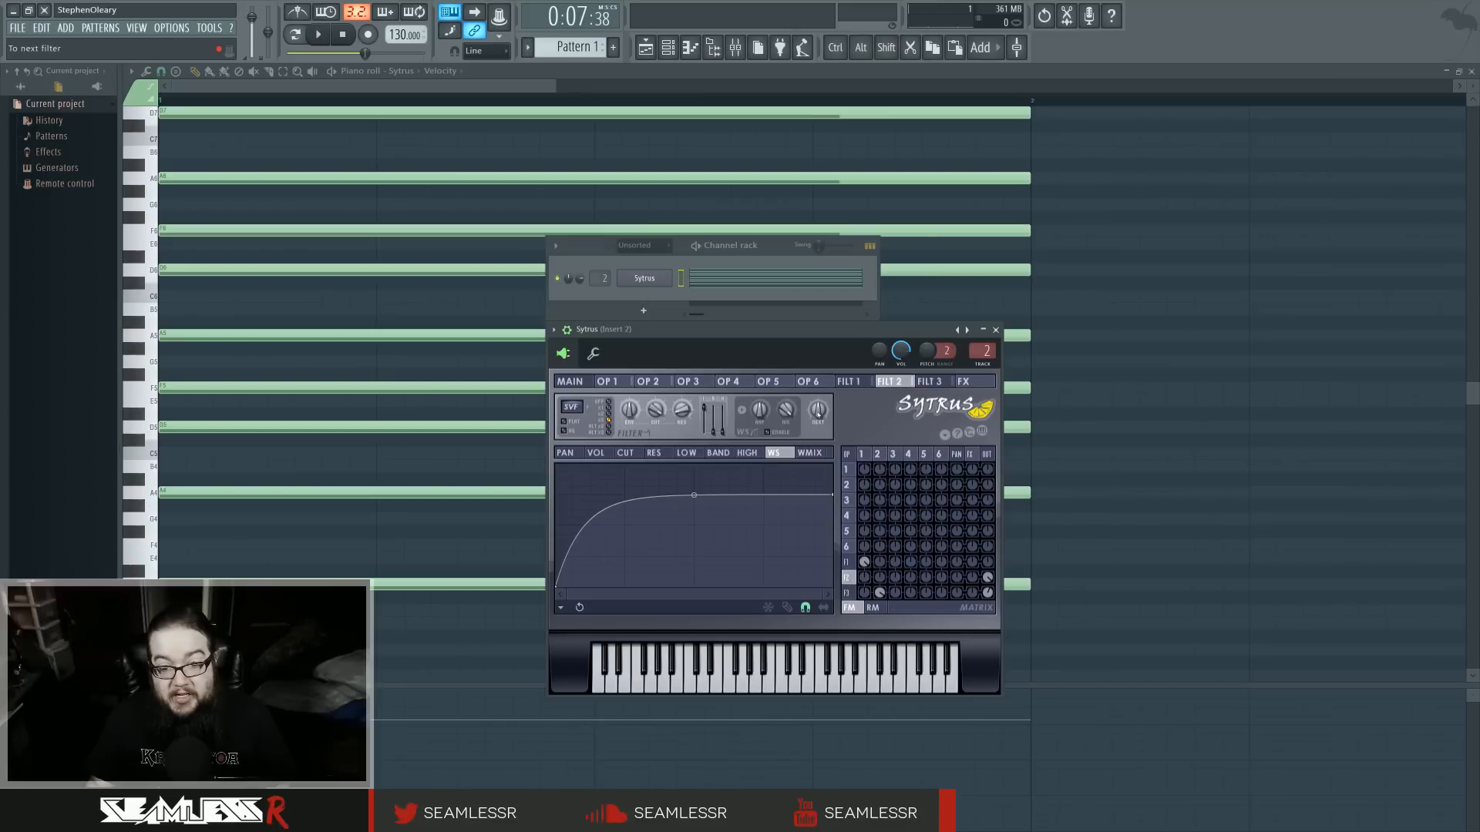
pyautogui.click(848, 562)
pyautogui.moveTo(818, 412); pyautogui.dragTo(818, 365)
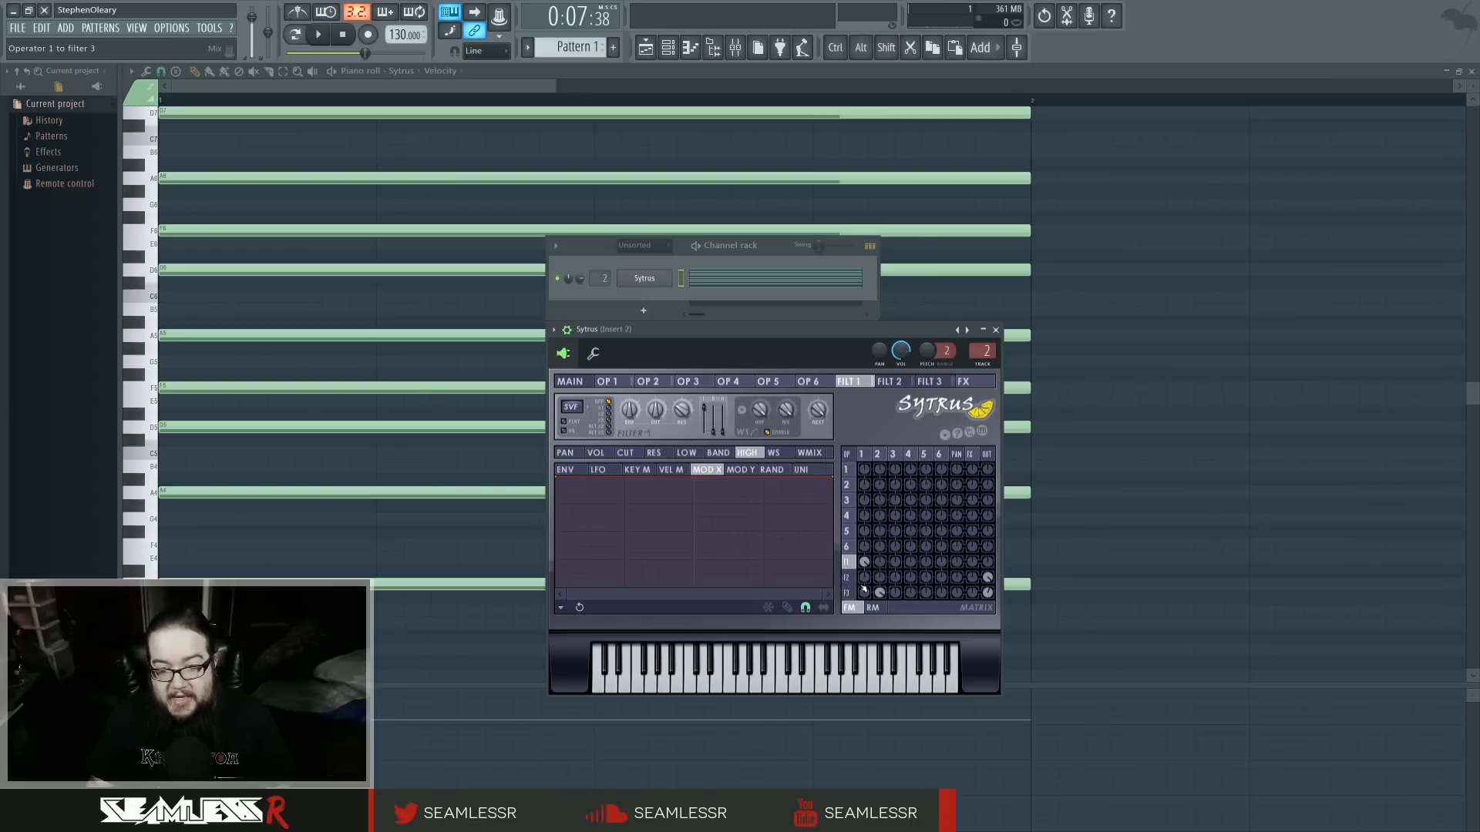
pyautogui.click(852, 577)
pyautogui.click(851, 562)
pyautogui.click(852, 577)
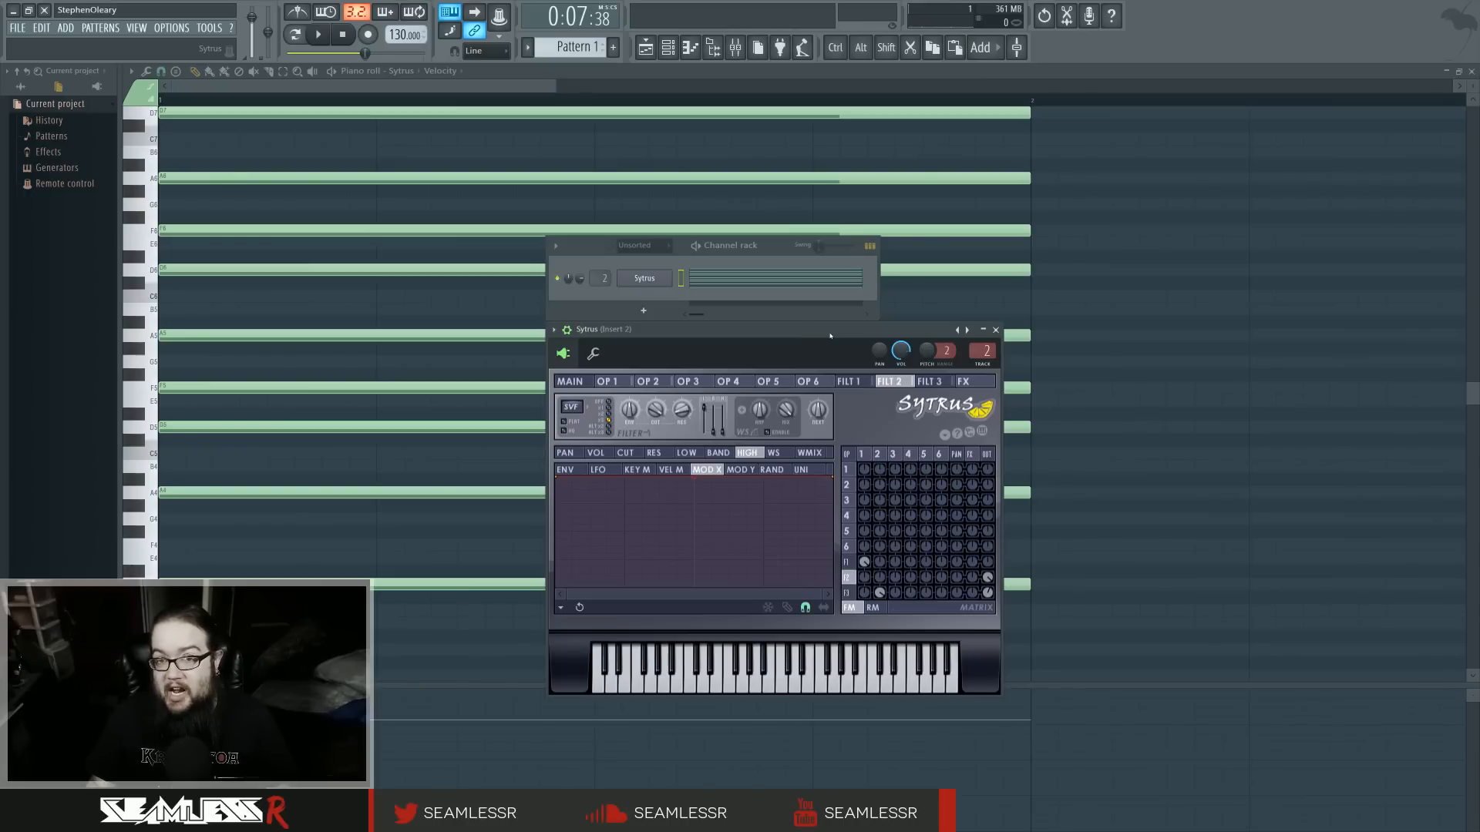
# Step: Play the chord through Sytrus and open the settings of filter 3
pyautogui.press('space')
pyautogui.press('space')
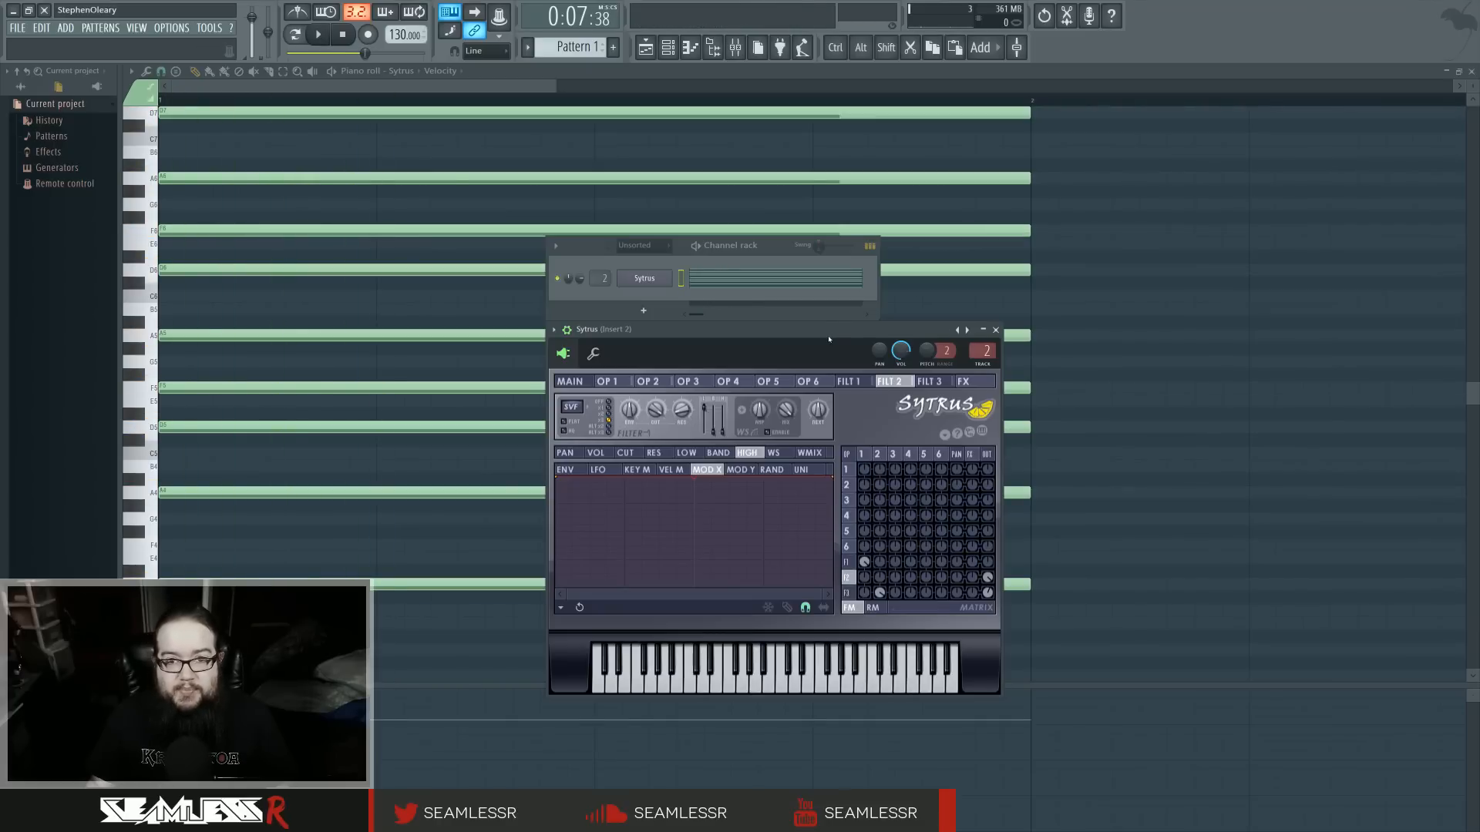
pyautogui.click(930, 382)
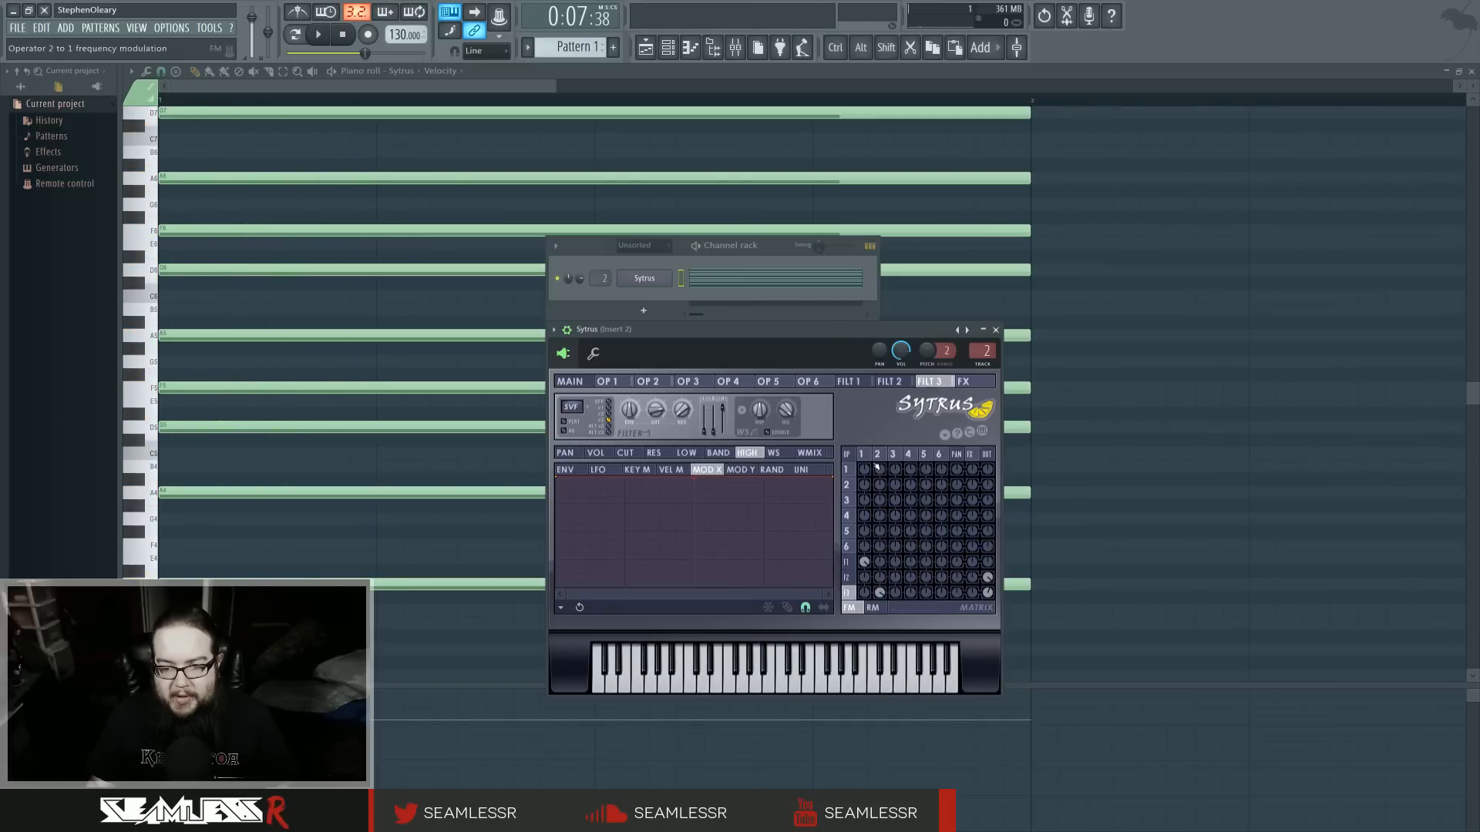
# Step: Play the chord through Sytrus and compare the oscillator waveforms of operators 2 and 1
pyautogui.click(879, 455)
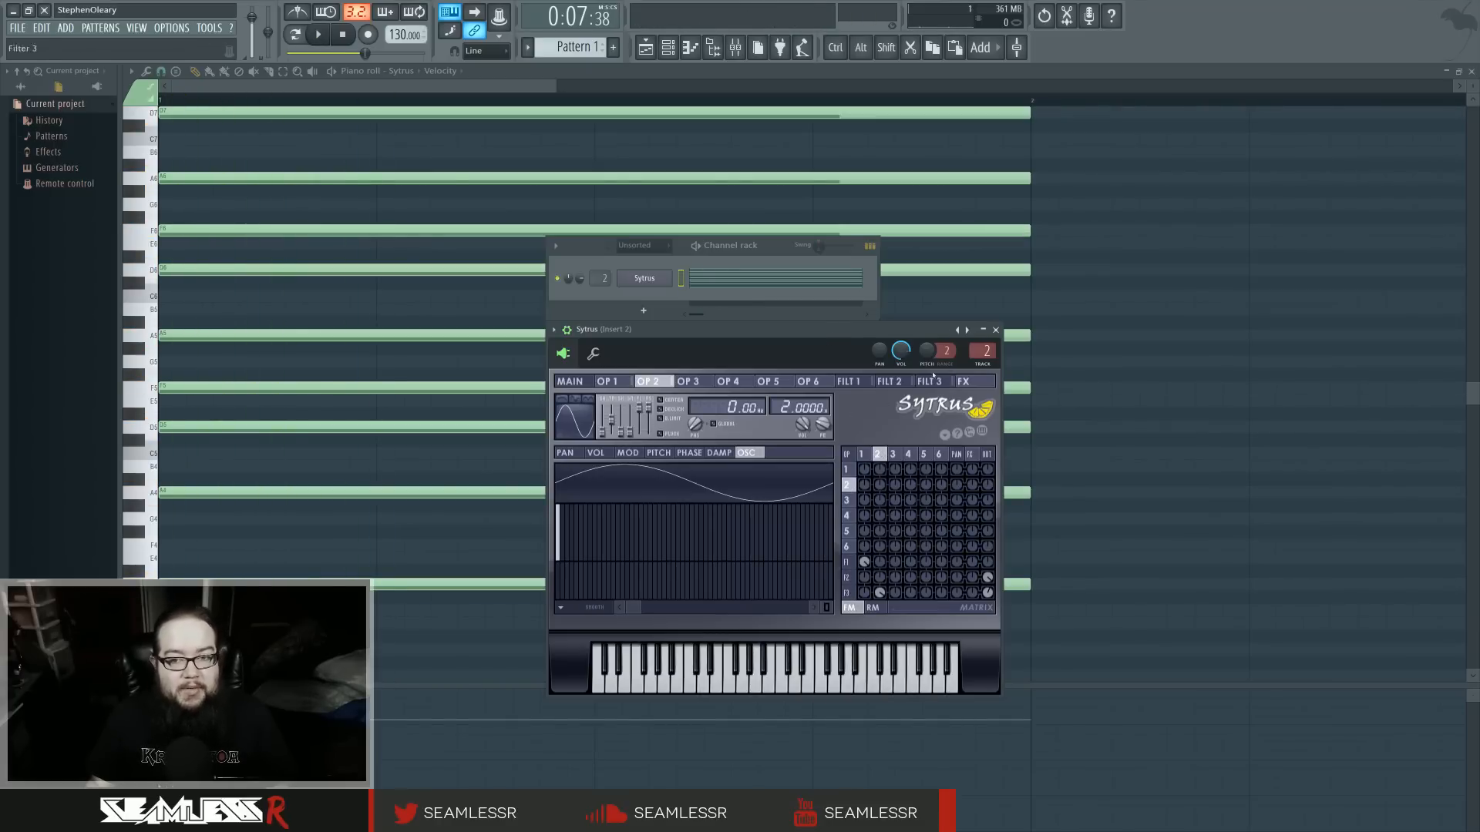
pyautogui.click(995, 330)
pyautogui.press('space')
pyautogui.press('space')
pyautogui.click(644, 278)
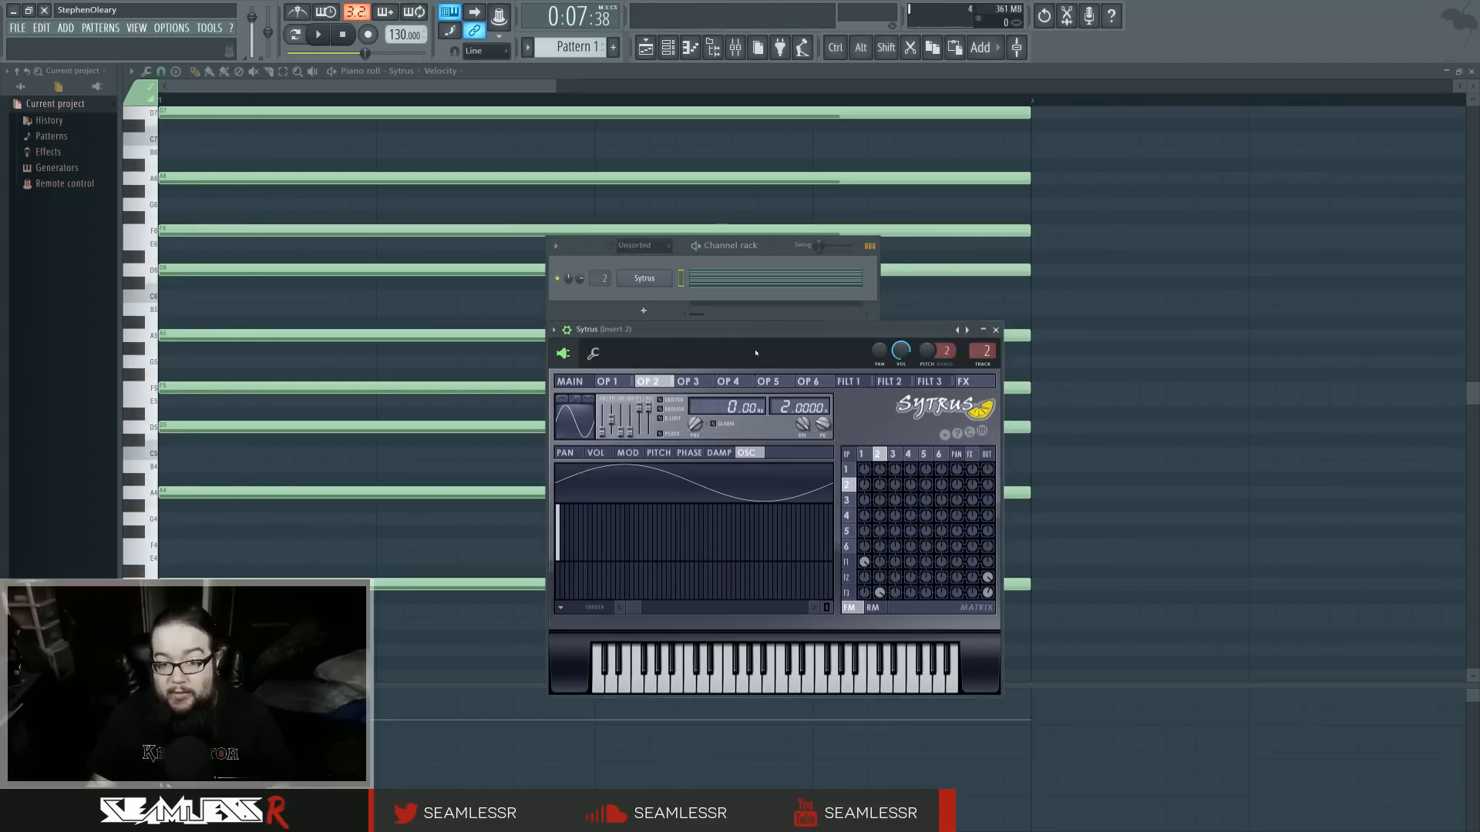
pyautogui.click(869, 455)
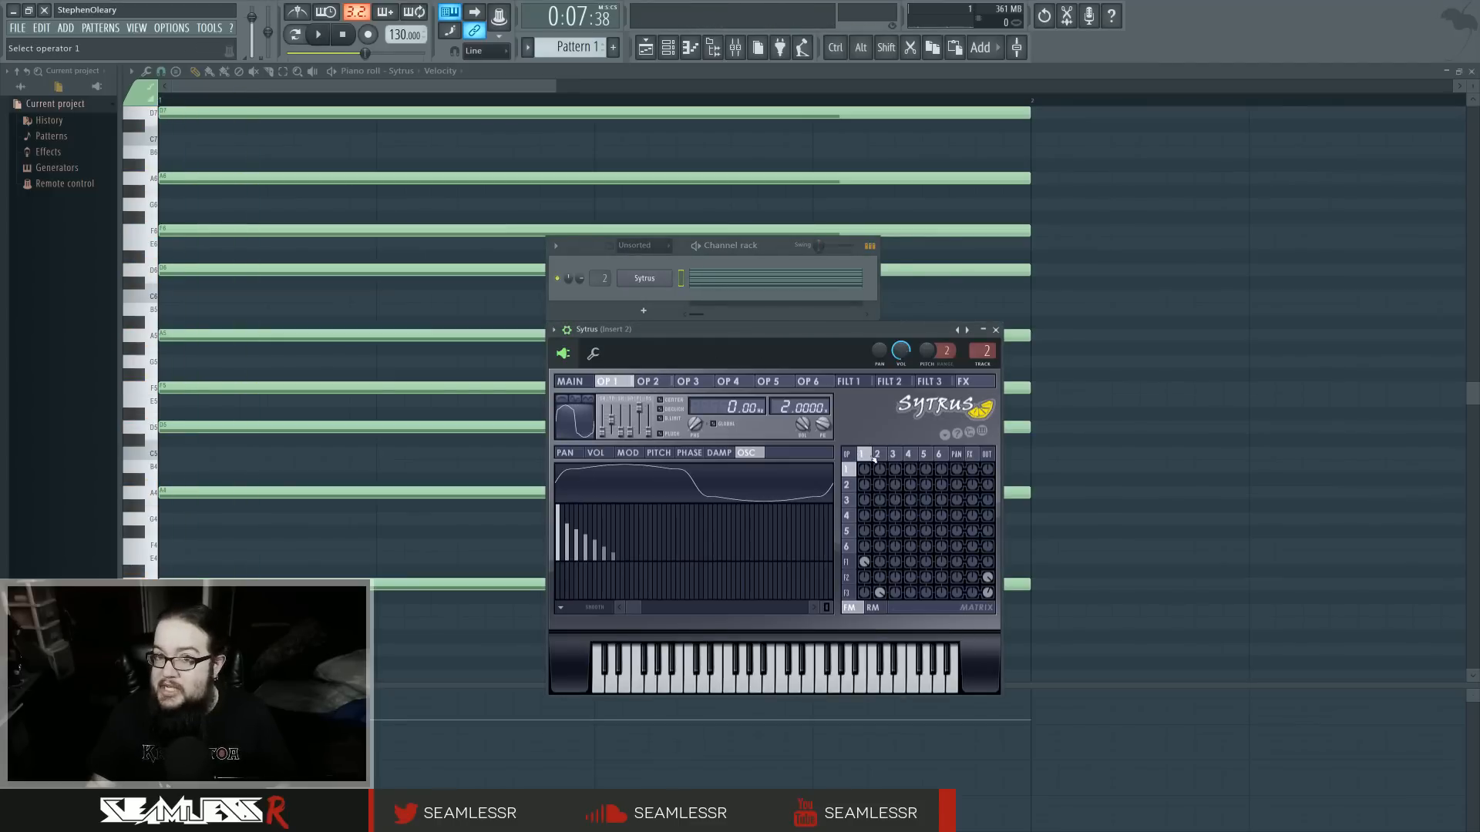
# Step: Open Sytrus's main page and play the chord several times
pyautogui.click(571, 382)
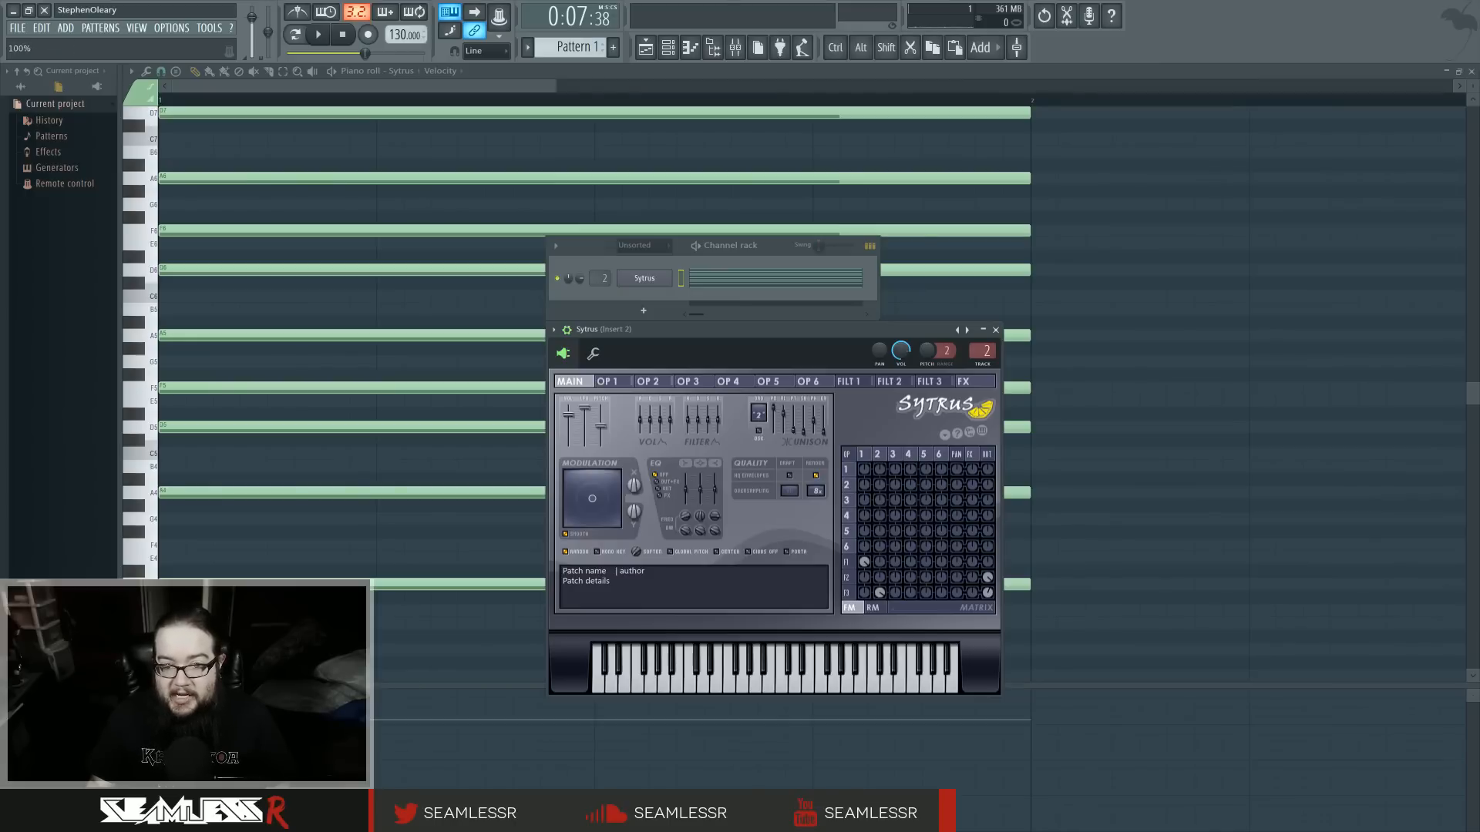
pyautogui.press('space')
pyautogui.press('space')
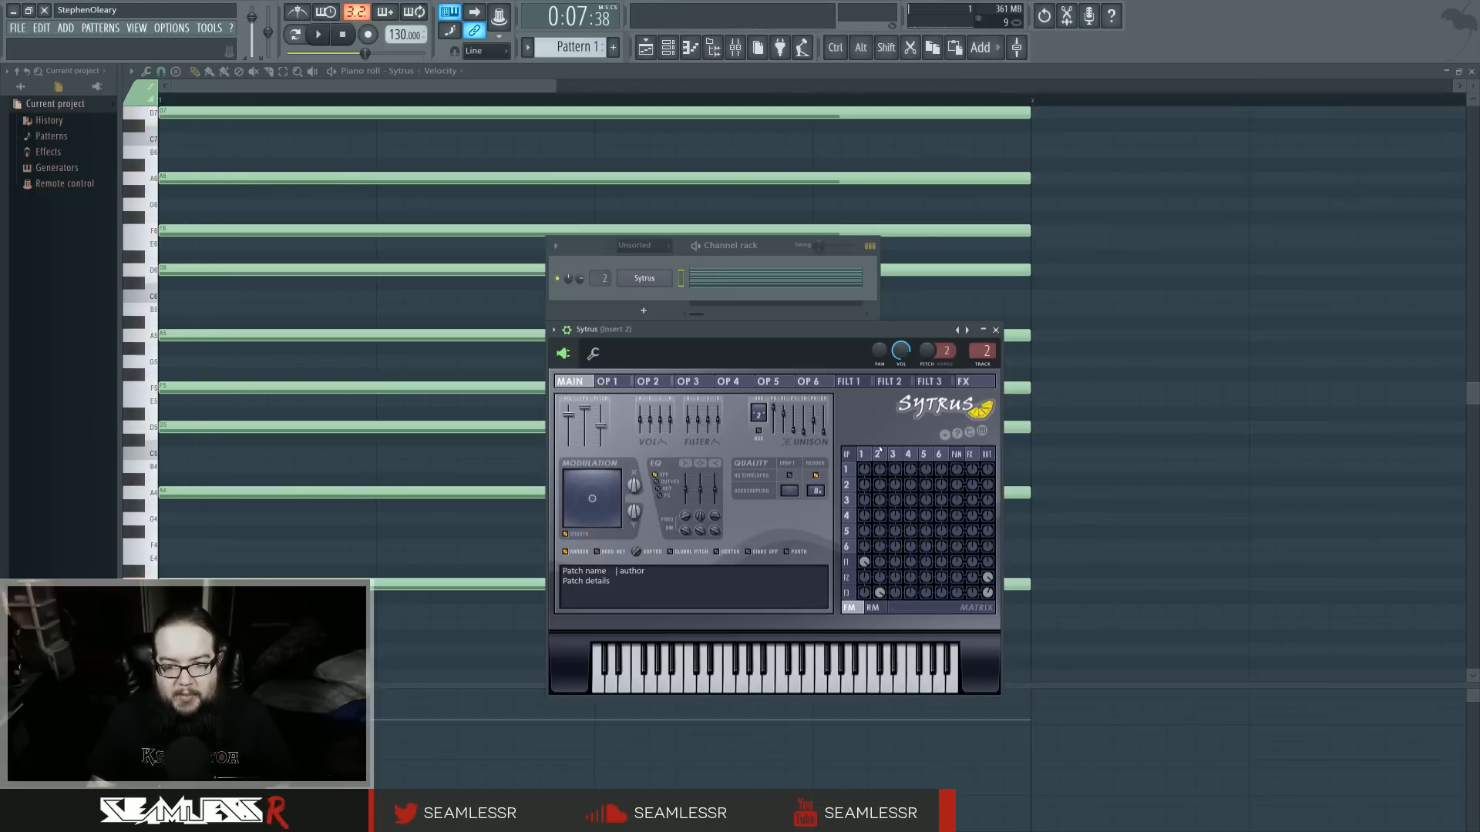
pyautogui.press('space')
pyautogui.press('space')
pyautogui.press('space')
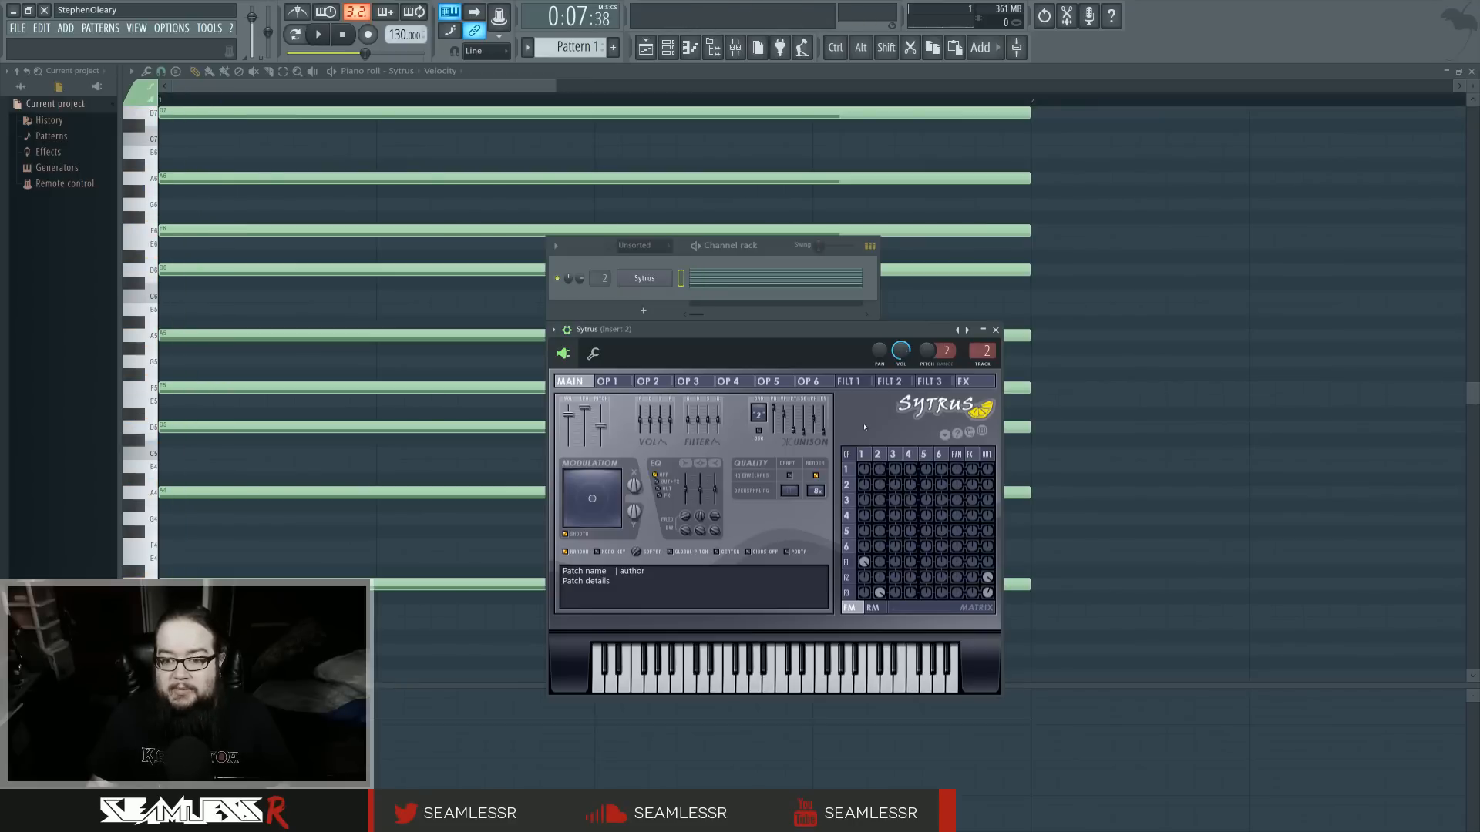
# Step: Check filters 3 and 2 and operator 6, then examine the harmonics of operator 1
pyautogui.click(846, 592)
pyautogui.click(846, 577)
pyautogui.click(847, 546)
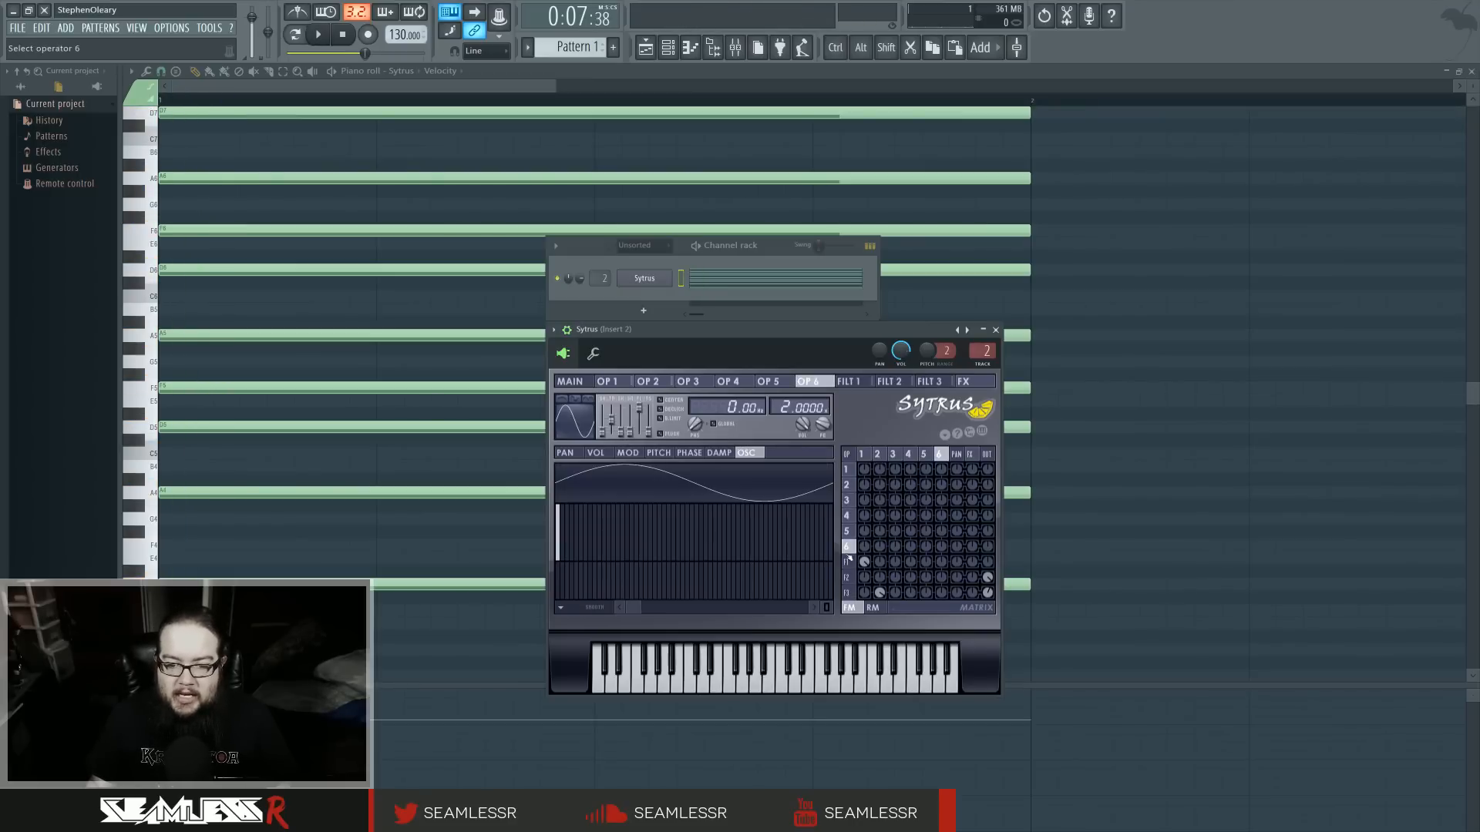
pyautogui.click(860, 454)
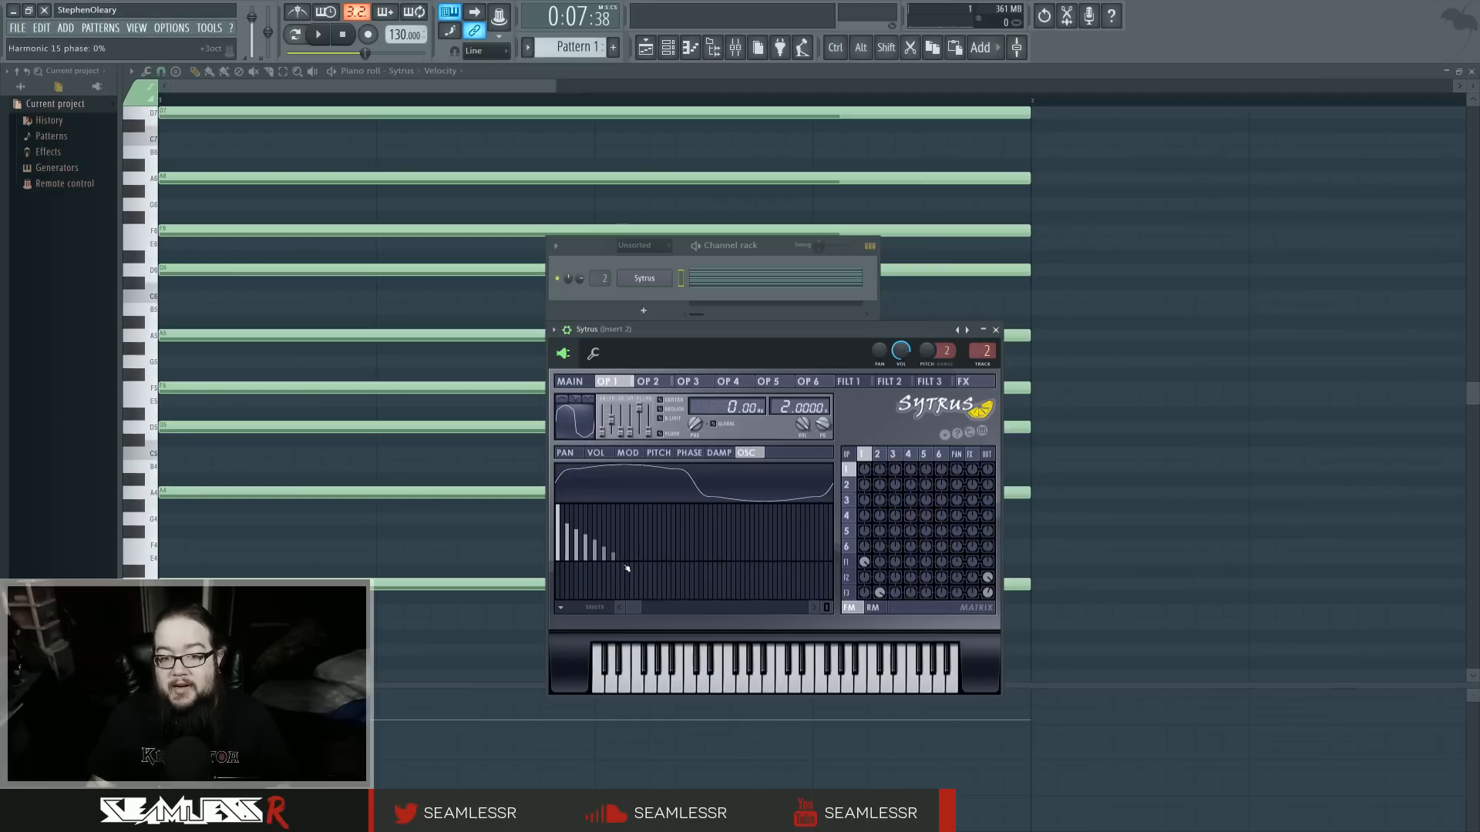
pyautogui.moveTo(700, 531)
pyautogui.mouseDown()
pyautogui.moveTo(719, 533)
pyautogui.moveTo(705, 566)
pyautogui.moveTo(748, 562)
pyautogui.moveTo(790, 583)
pyautogui.mouseUp()
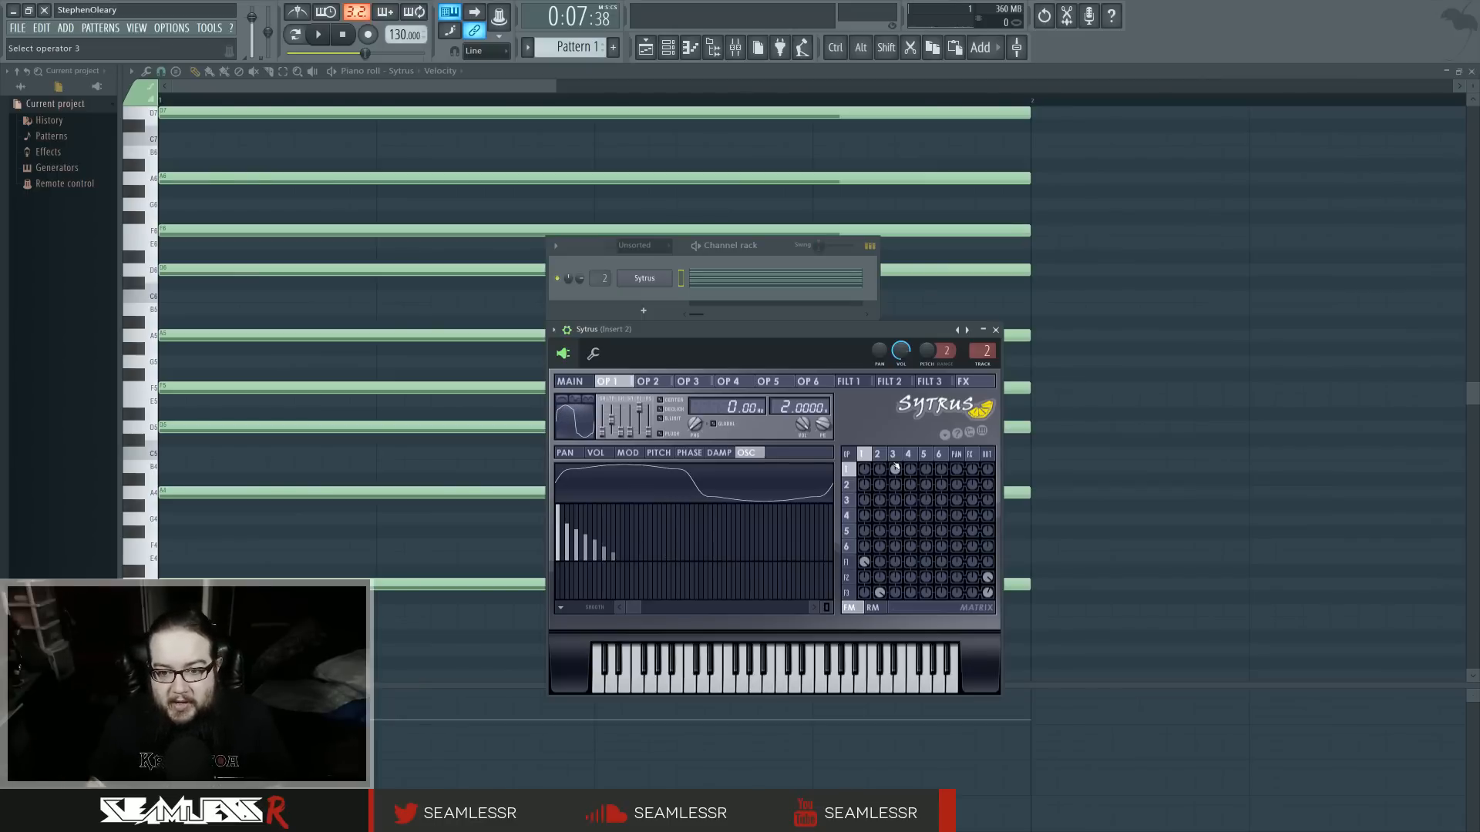
# Step: Set operator 3 to a square wave and convert its shape to sine harmonics
pyautogui.click(687, 381)
pyautogui.rightClick(587, 417)
pyautogui.click(595, 420)
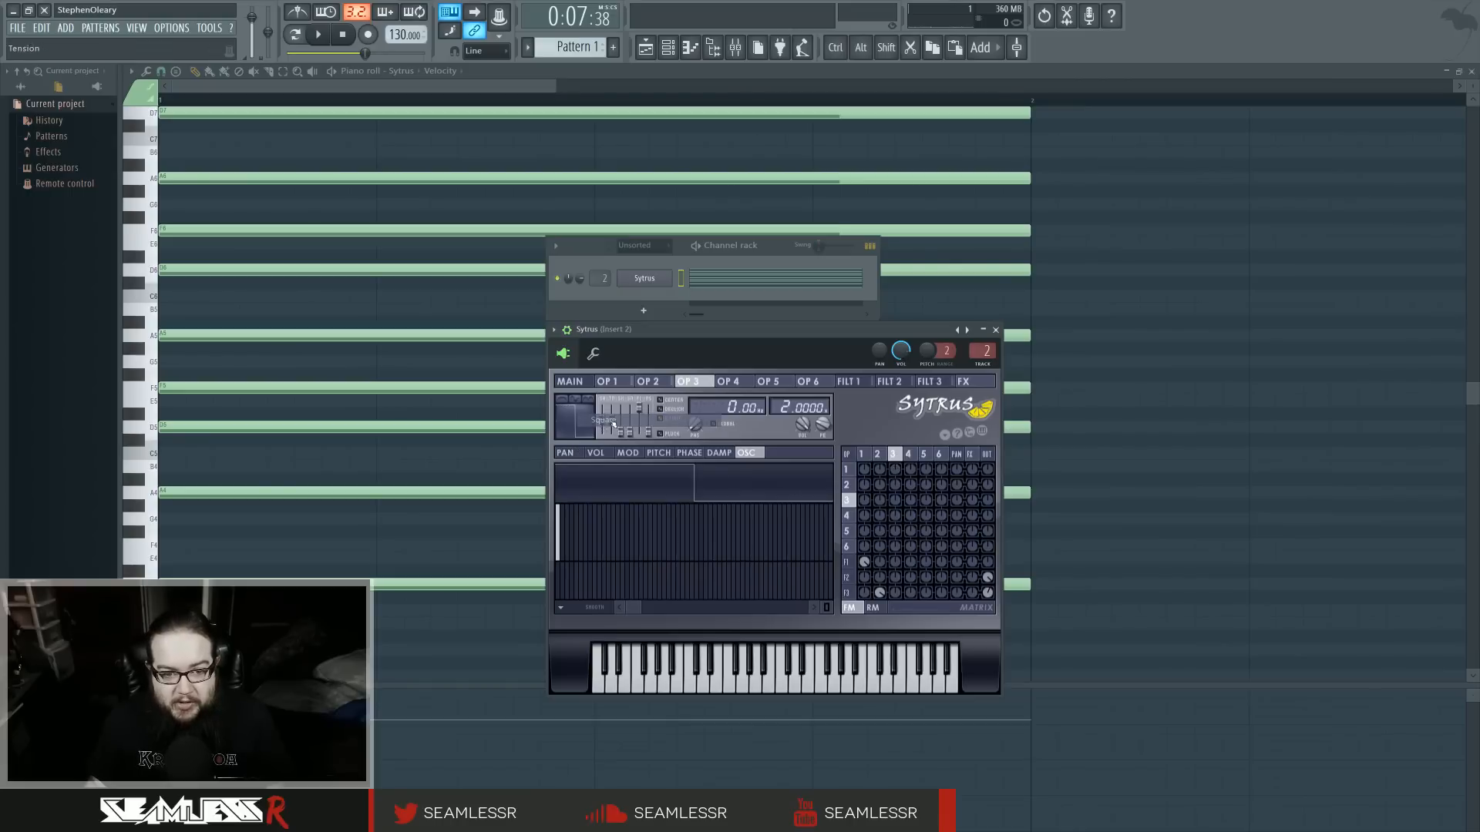
pyautogui.rightClick(586, 417)
pyautogui.click(649, 477)
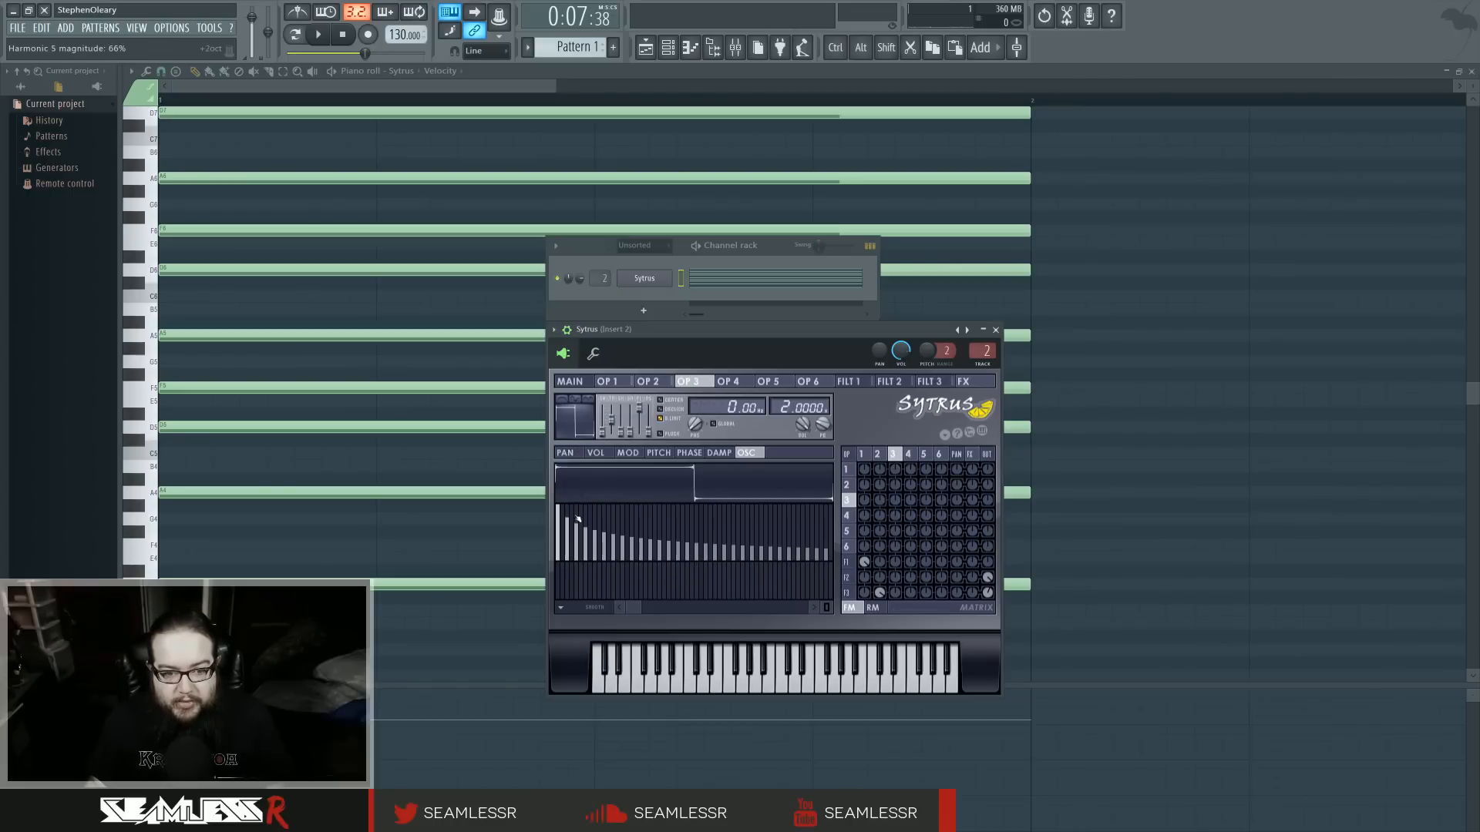
# Step: Compare the waveforms and harmonics of operators 1, 2 and 3
pyautogui.click(878, 455)
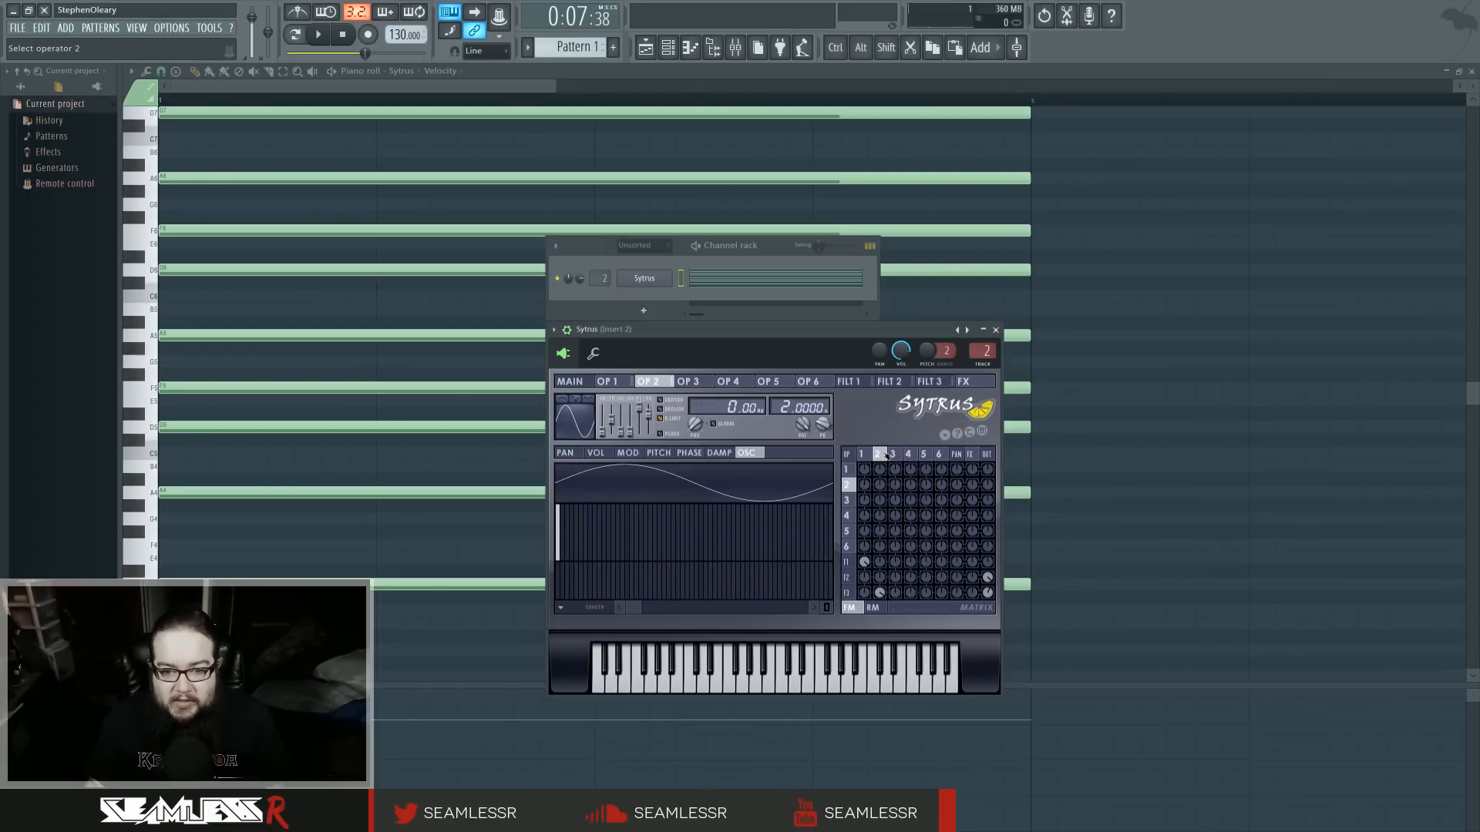
pyautogui.click(863, 455)
pyautogui.click(878, 455)
pyautogui.click(893, 455)
pyautogui.click(878, 454)
pyautogui.click(864, 454)
pyautogui.click(878, 455)
pyautogui.click(892, 455)
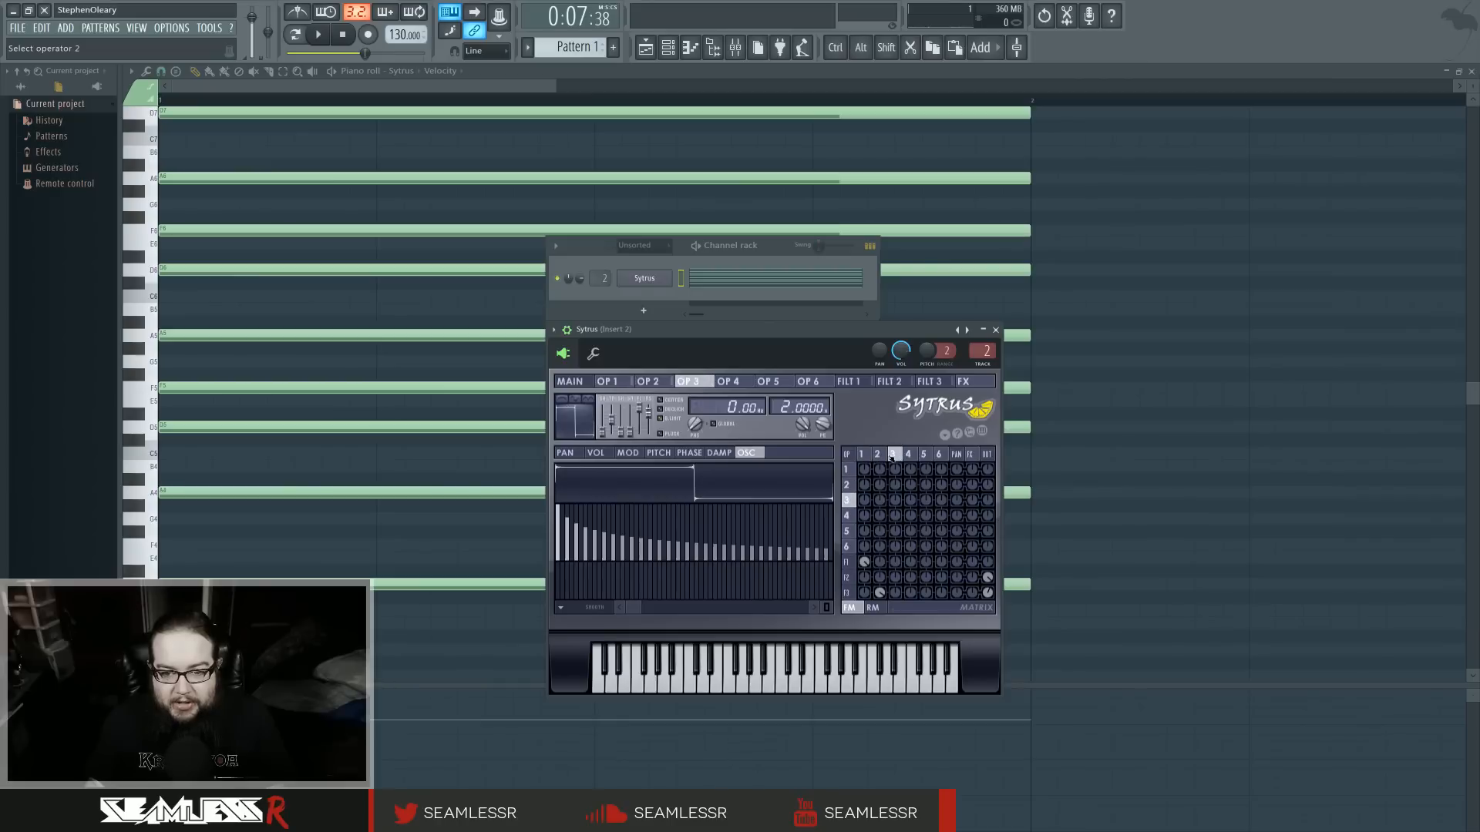
# Step: Change operator 3's shape to triangle and then sine, and return to operator 1
pyautogui.rightClick(572, 419)
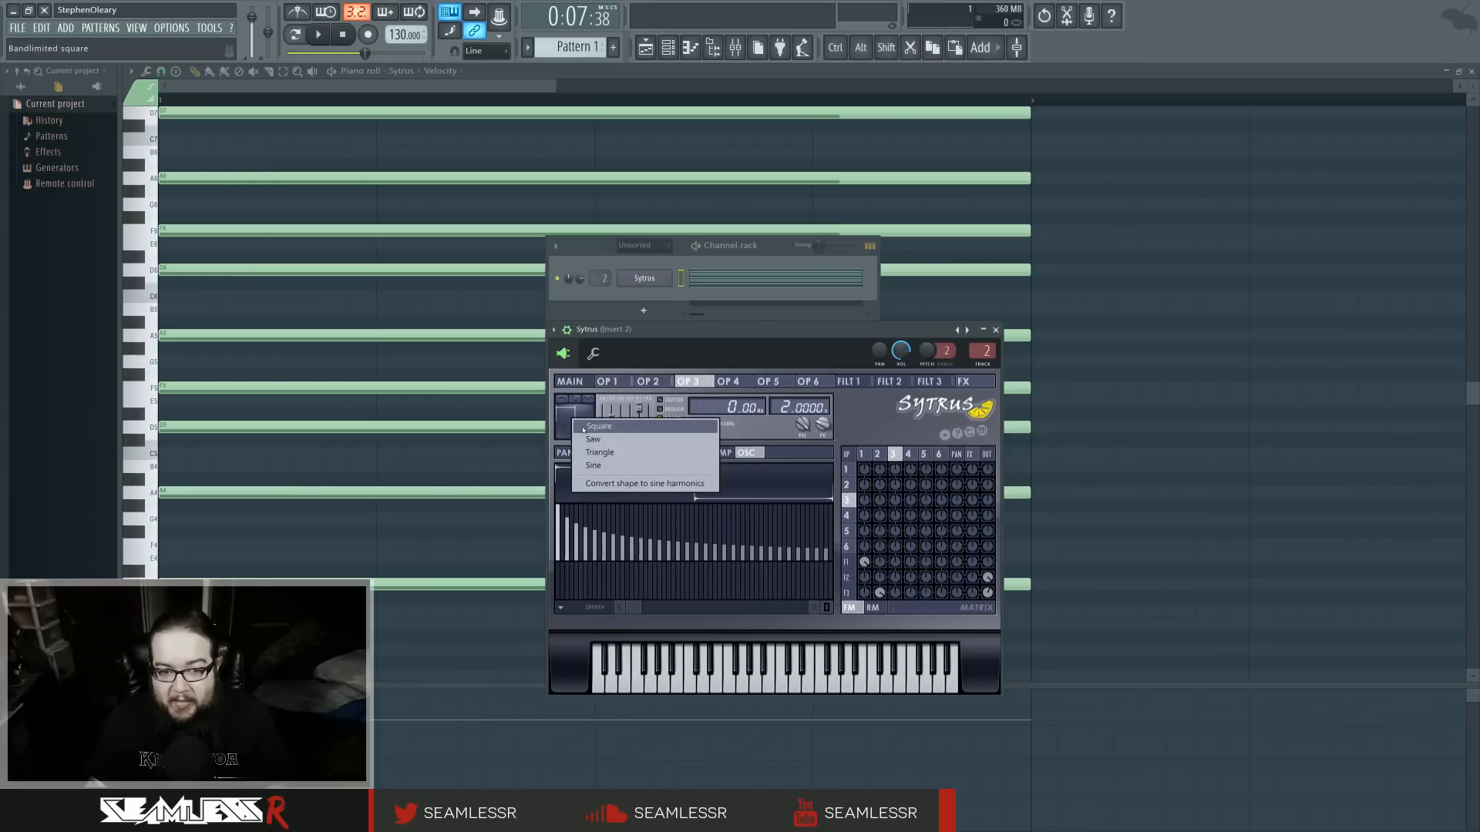
pyautogui.click(599, 453)
pyautogui.rightClick(572, 414)
pyautogui.click(603, 461)
pyautogui.click(862, 454)
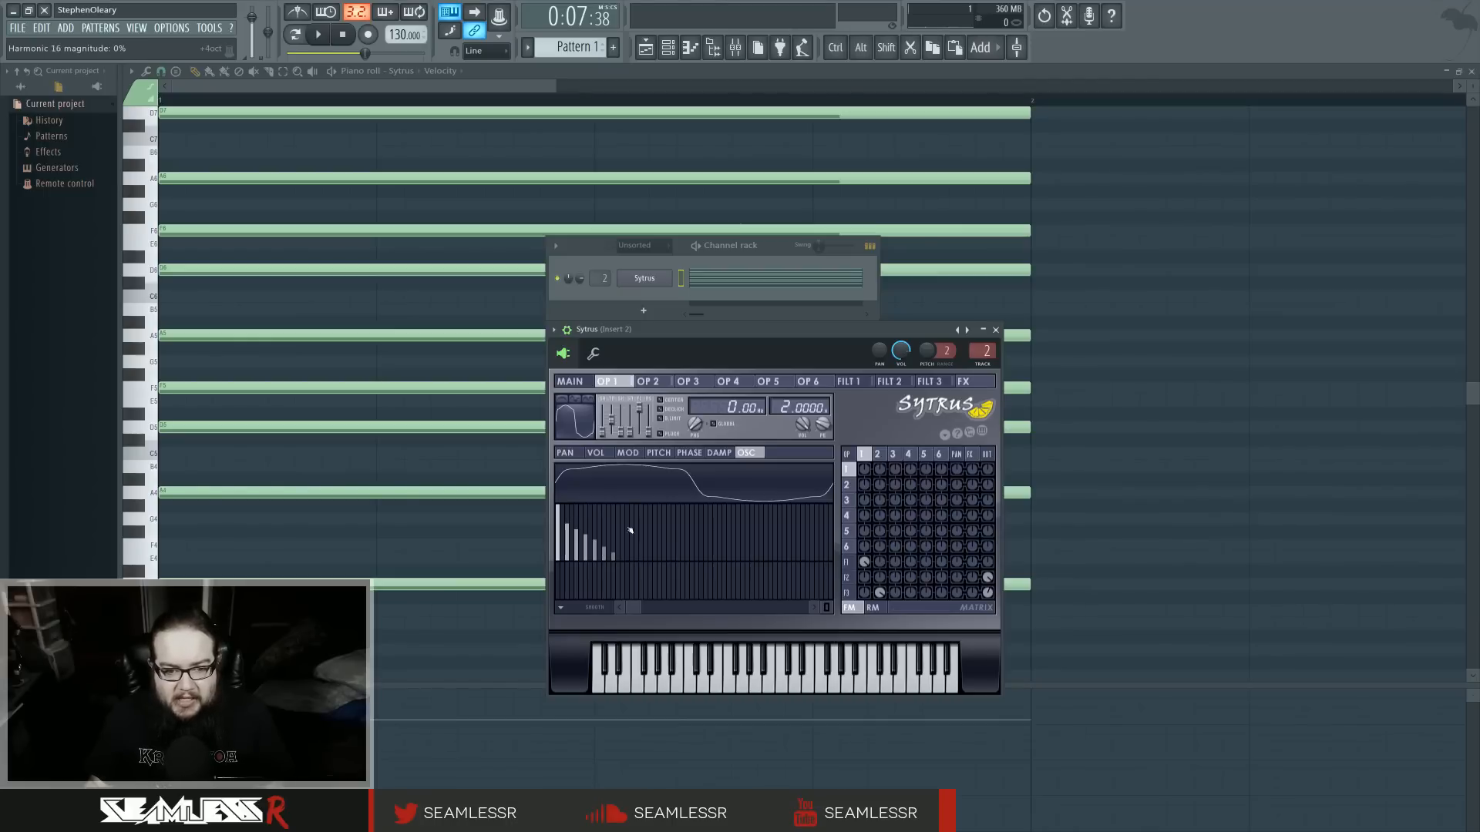
# Step: Try adding harmonics around number 20 and harmonic 2 at 90% to operator 1, clearing each again
pyautogui.moveTo(644, 522); pyautogui.dragTo(652, 532)
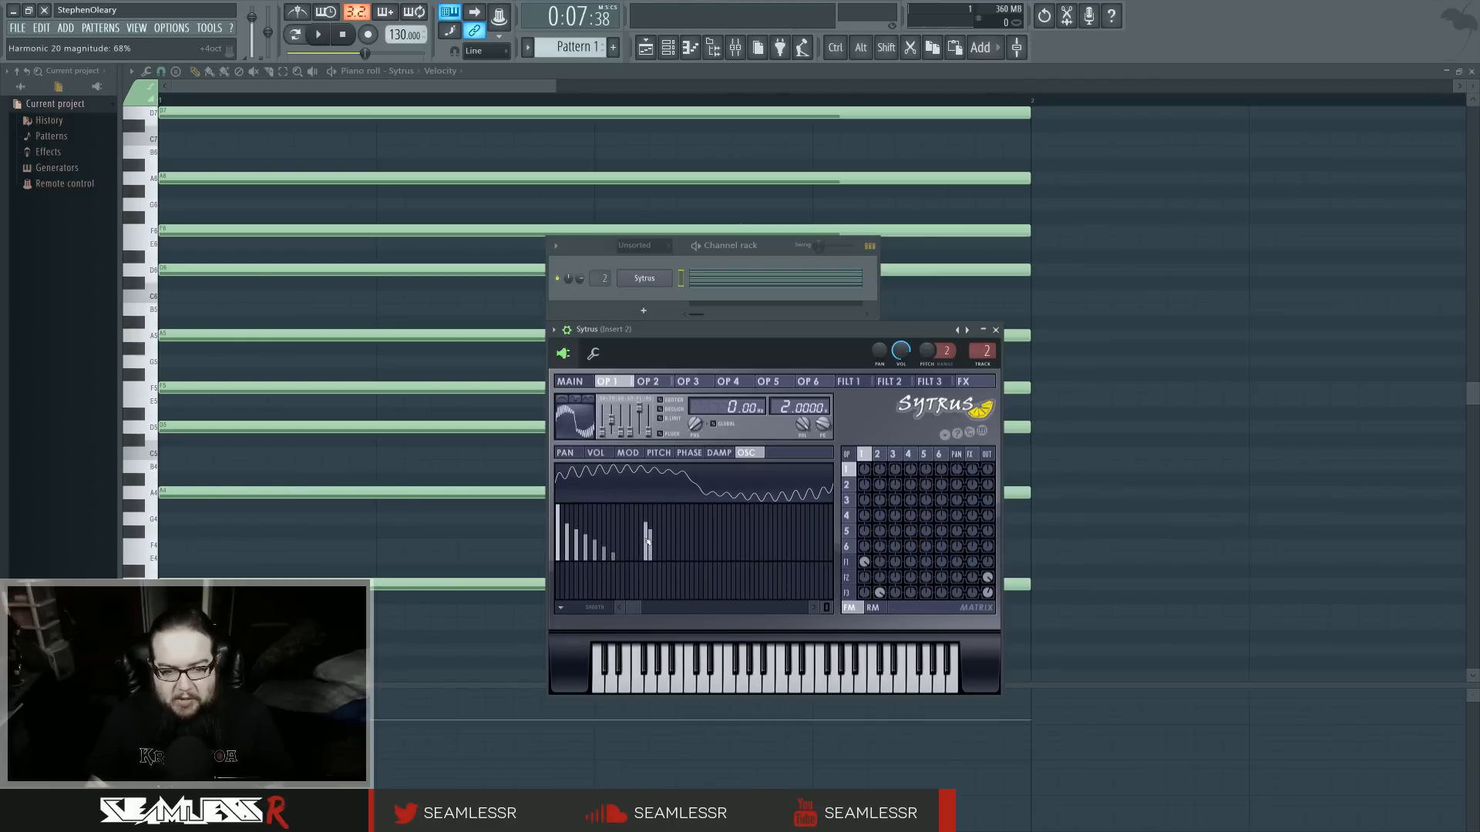
pyautogui.moveTo(645, 558); pyautogui.dragTo(656, 568)
pyautogui.click(564, 512)
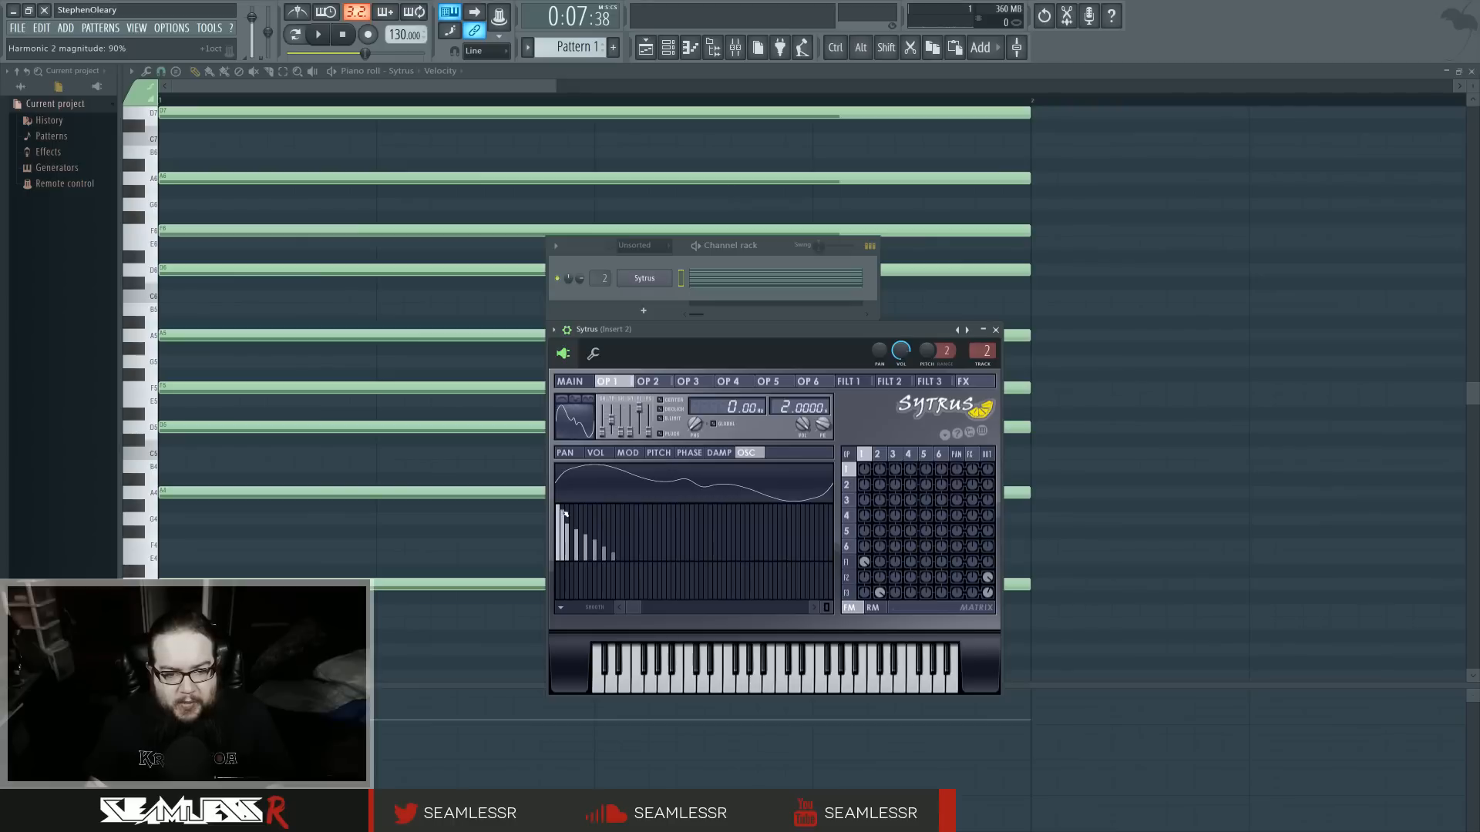
pyautogui.click(564, 558)
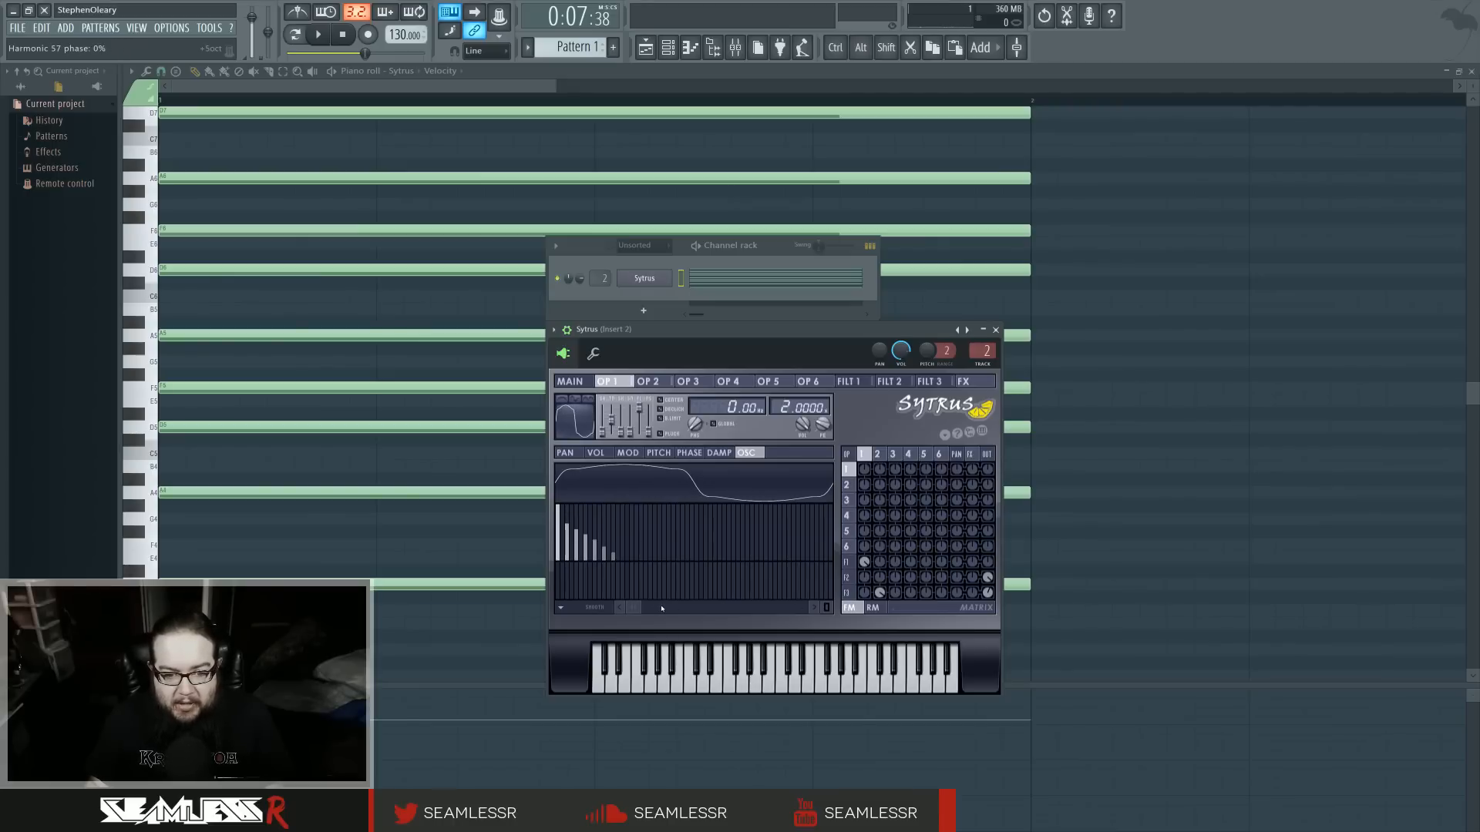
# Step: Enlarge operator 1's harmonic display to examine the lower harmonics' magnitudes and phases, then restore the narrow view
pyautogui.moveTo(827, 609); pyautogui.dragTo(843, 609)
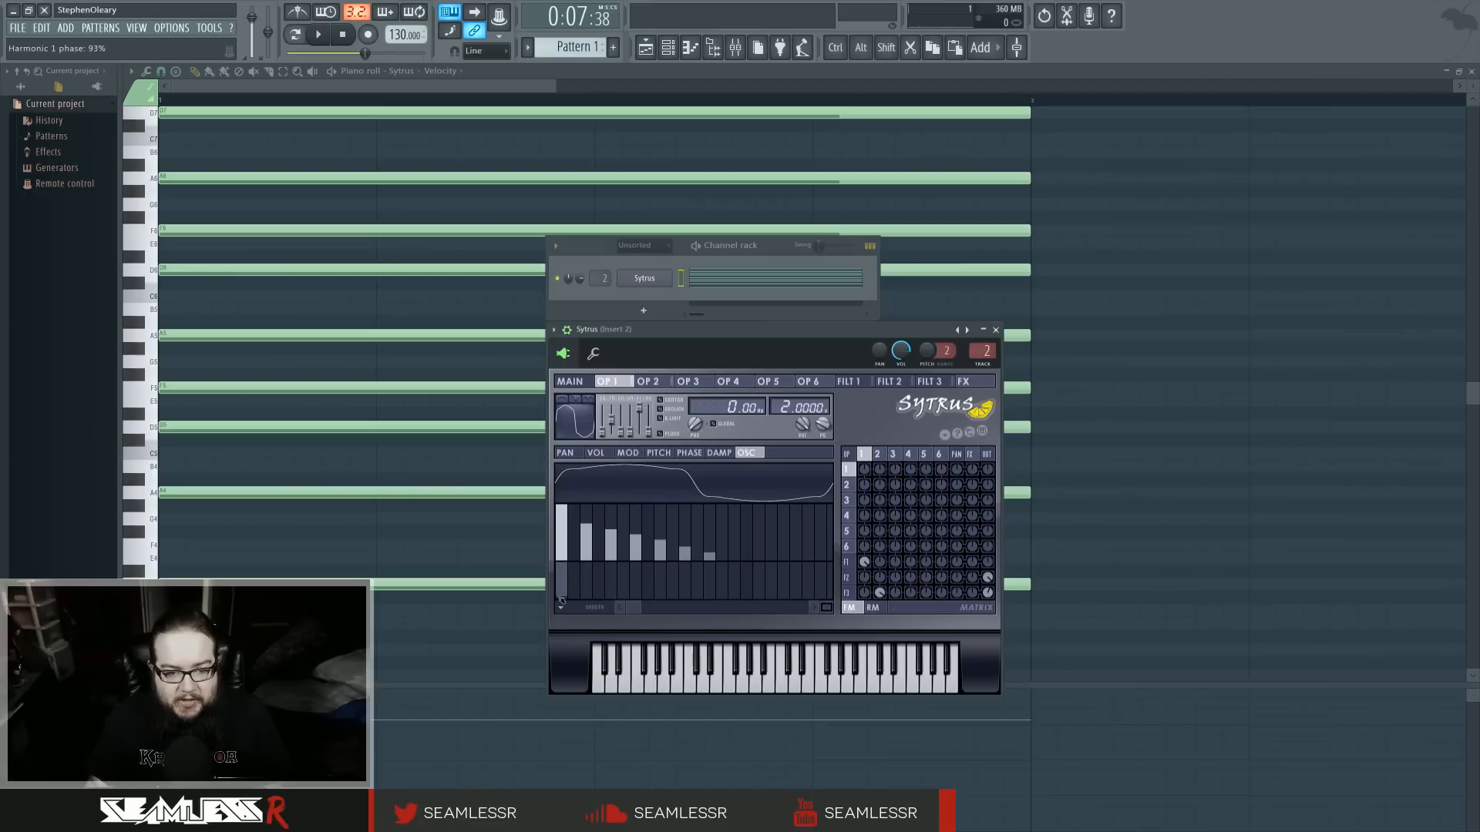
pyautogui.moveTo(649, 591)
pyautogui.mouseDown()
pyautogui.moveTo(736, 593)
pyautogui.moveTo(723, 595)
pyautogui.moveTo(752, 609)
pyautogui.moveTo(718, 565)
pyautogui.mouseUp()
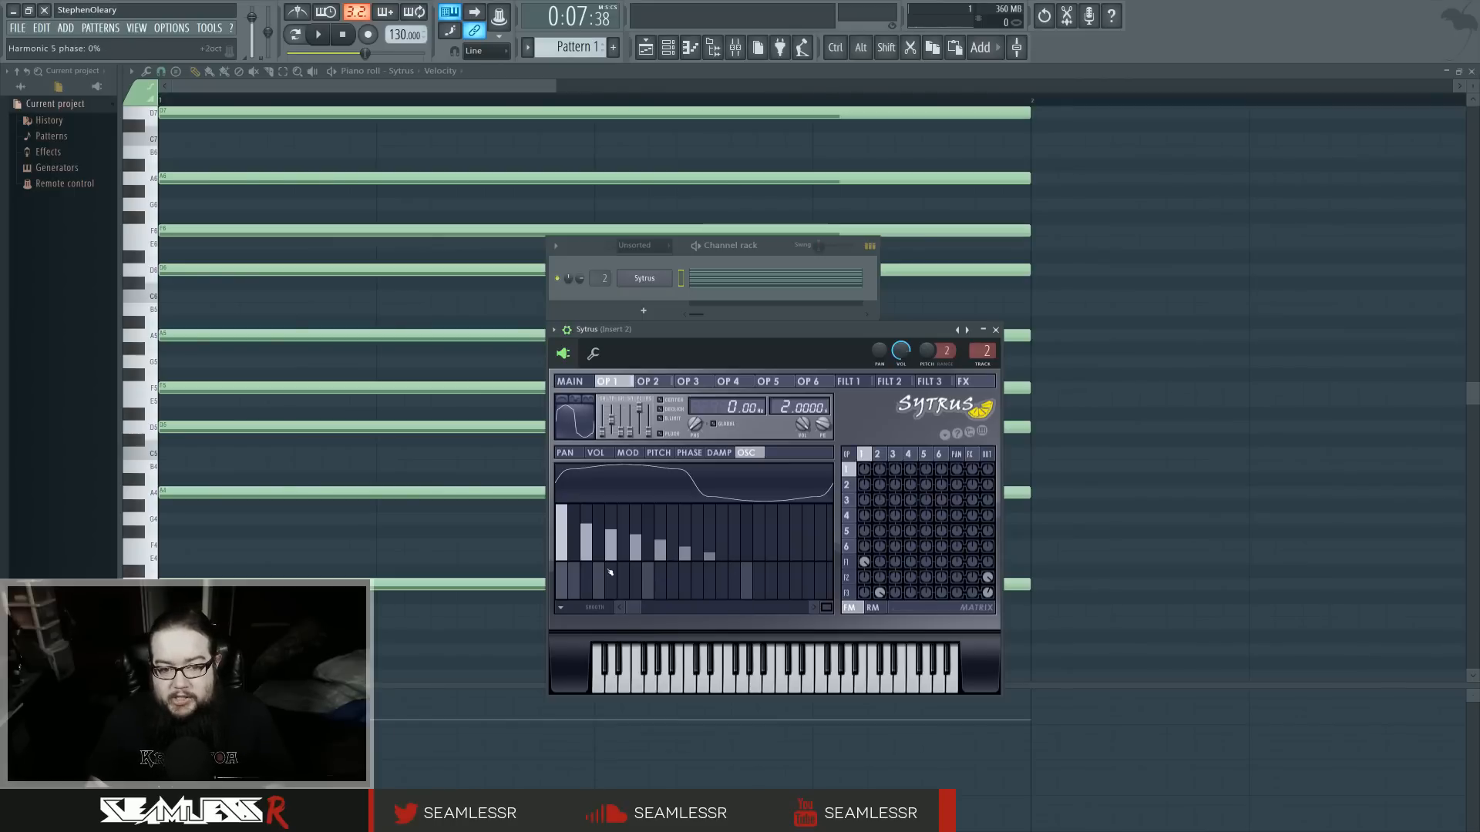
pyautogui.moveTo(561, 569); pyautogui.dragTo(777, 532)
pyautogui.moveTo(827, 606); pyautogui.dragTo(826, 609)
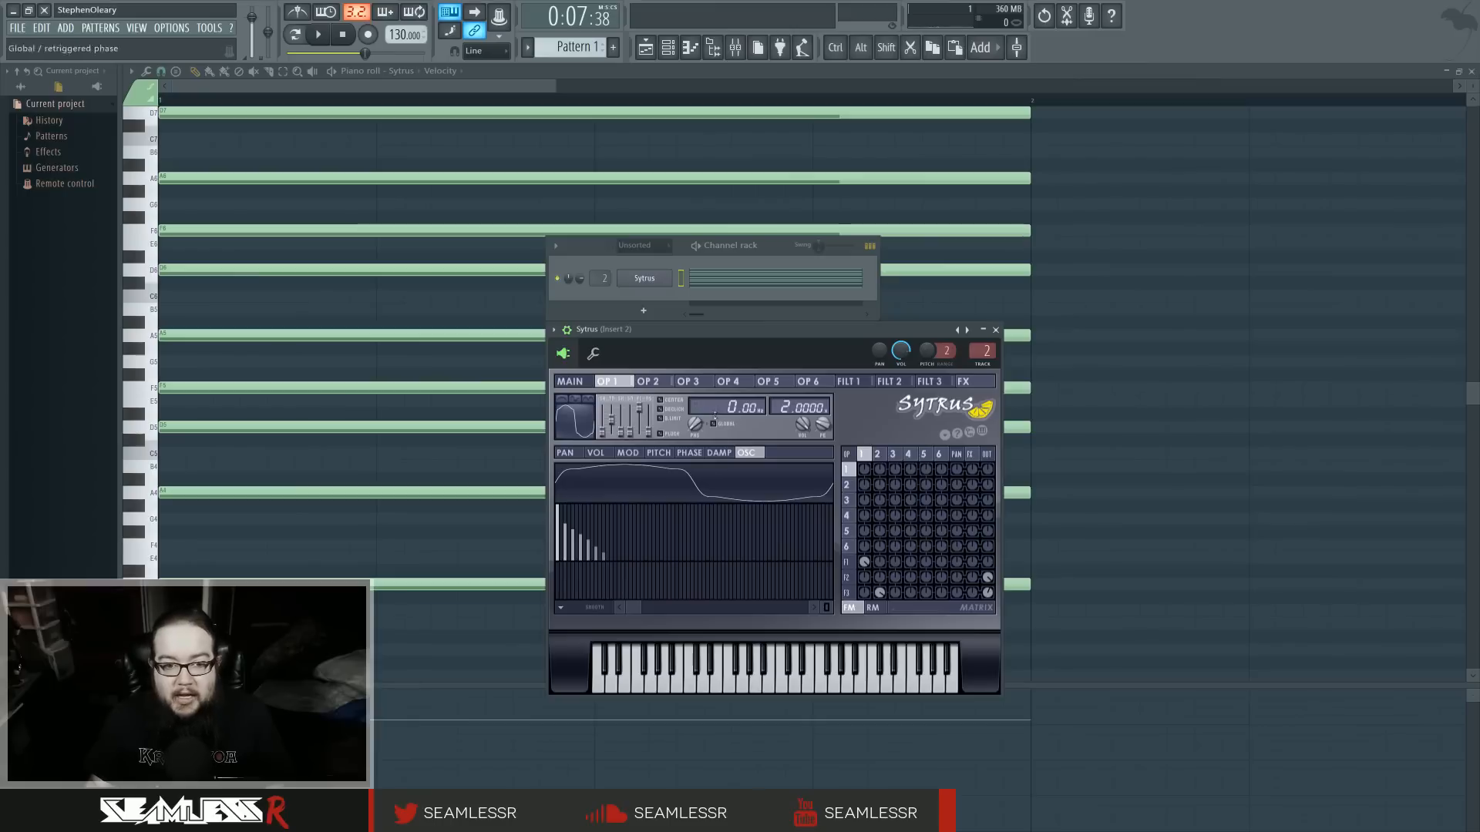
# Step: Go over the main page, operator 1 and the settings of filters 2 and 3 again
pyautogui.click(572, 382)
pyautogui.click(869, 455)
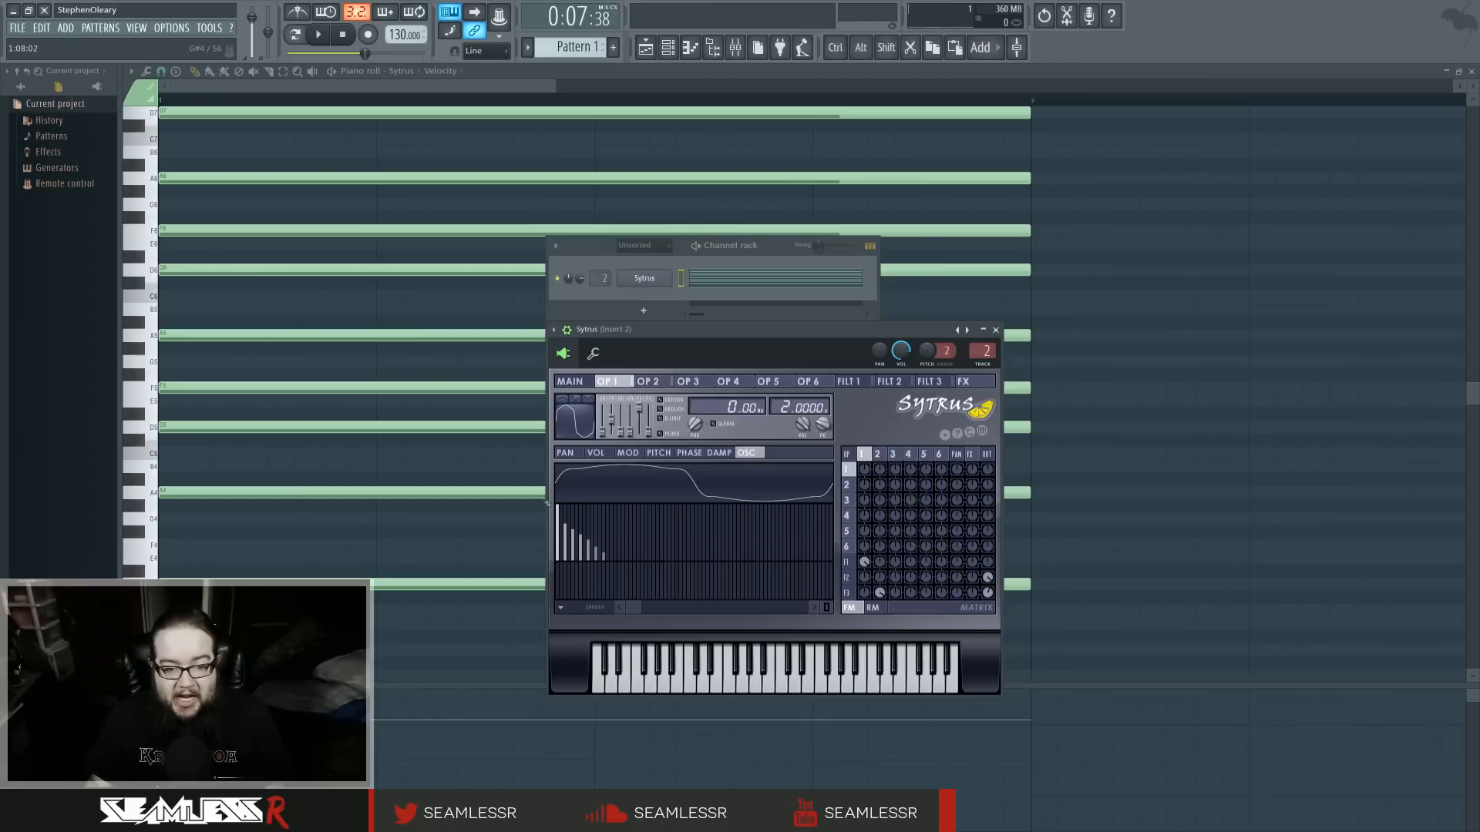
pyautogui.click(848, 594)
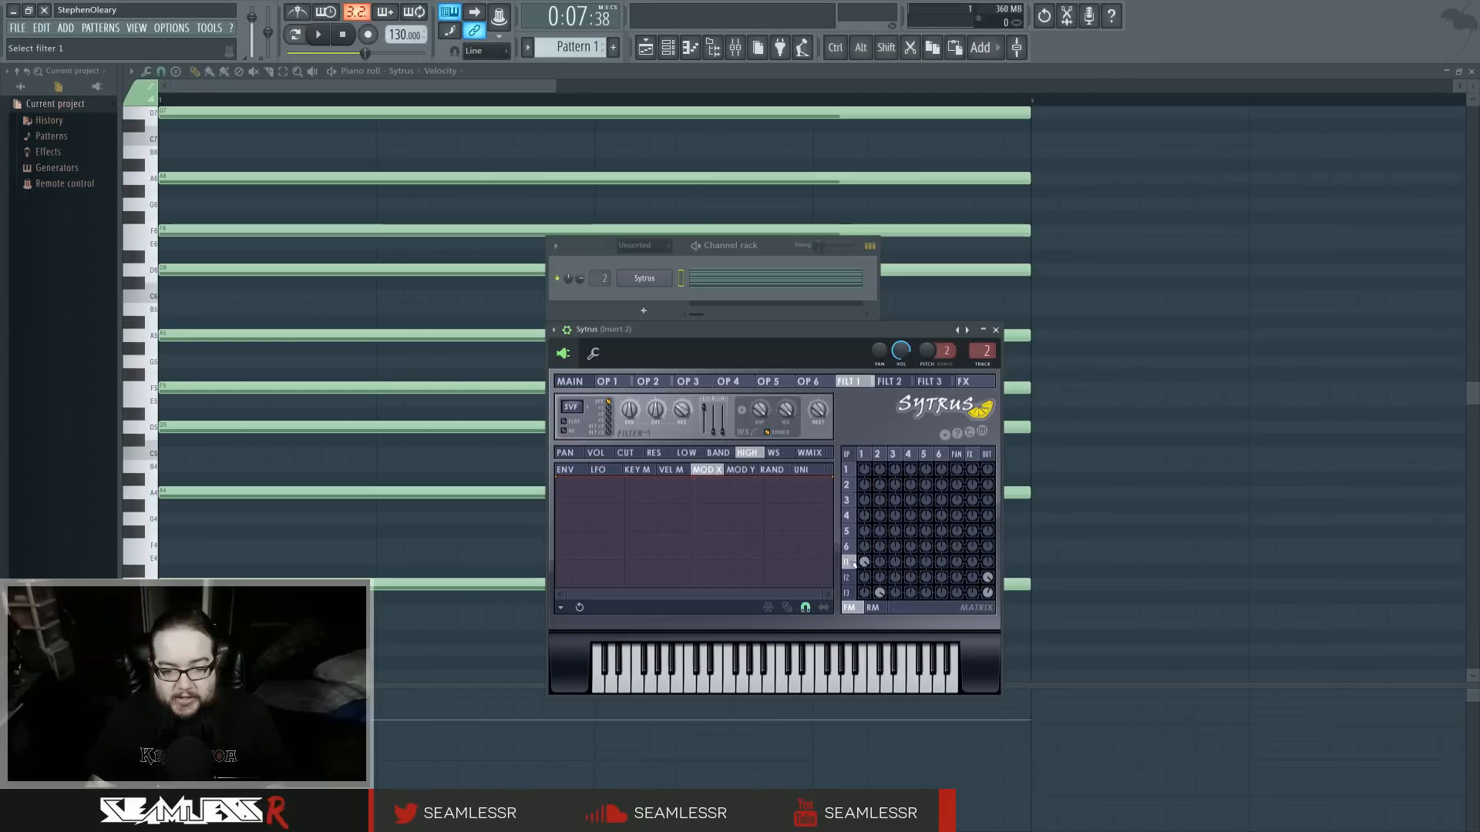
pyautogui.click(848, 577)
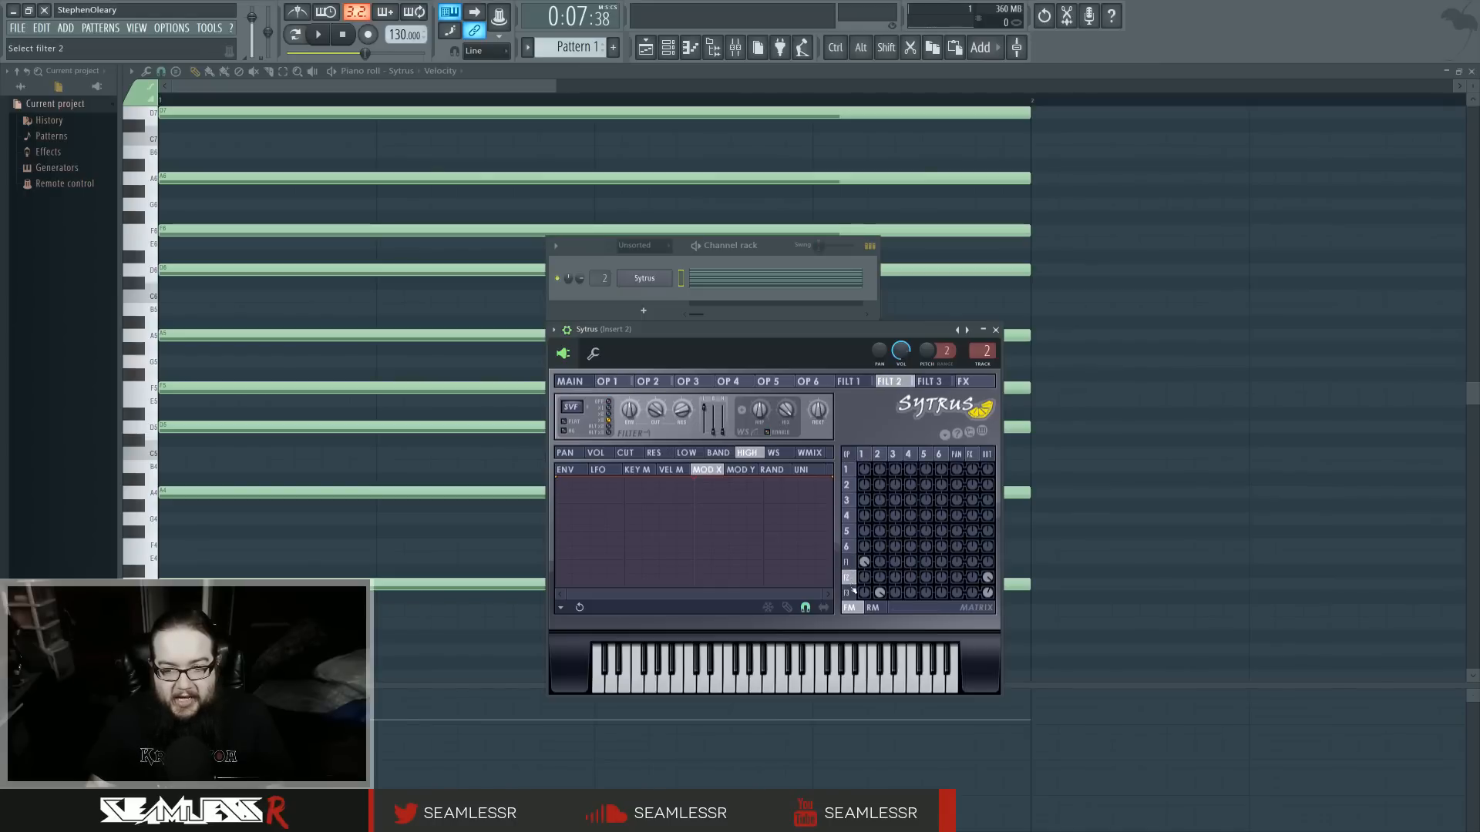
pyautogui.click(848, 592)
# Step: Check the effect slots on Sytrus's mixer insert, then view the clips in the playlist
pyautogui.doubleClick(983, 351)
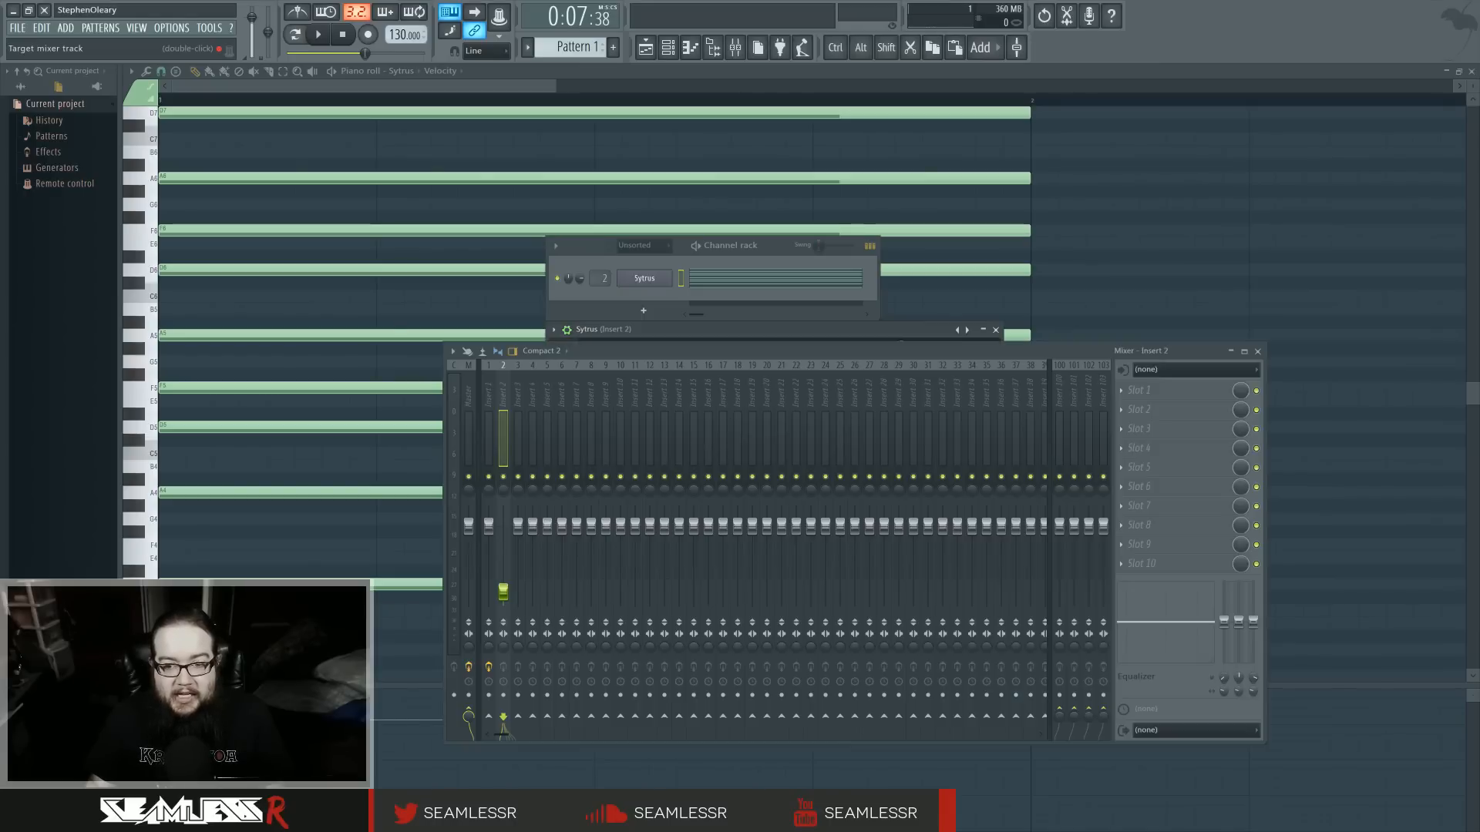
pyautogui.click(1257, 352)
pyautogui.click(646, 47)
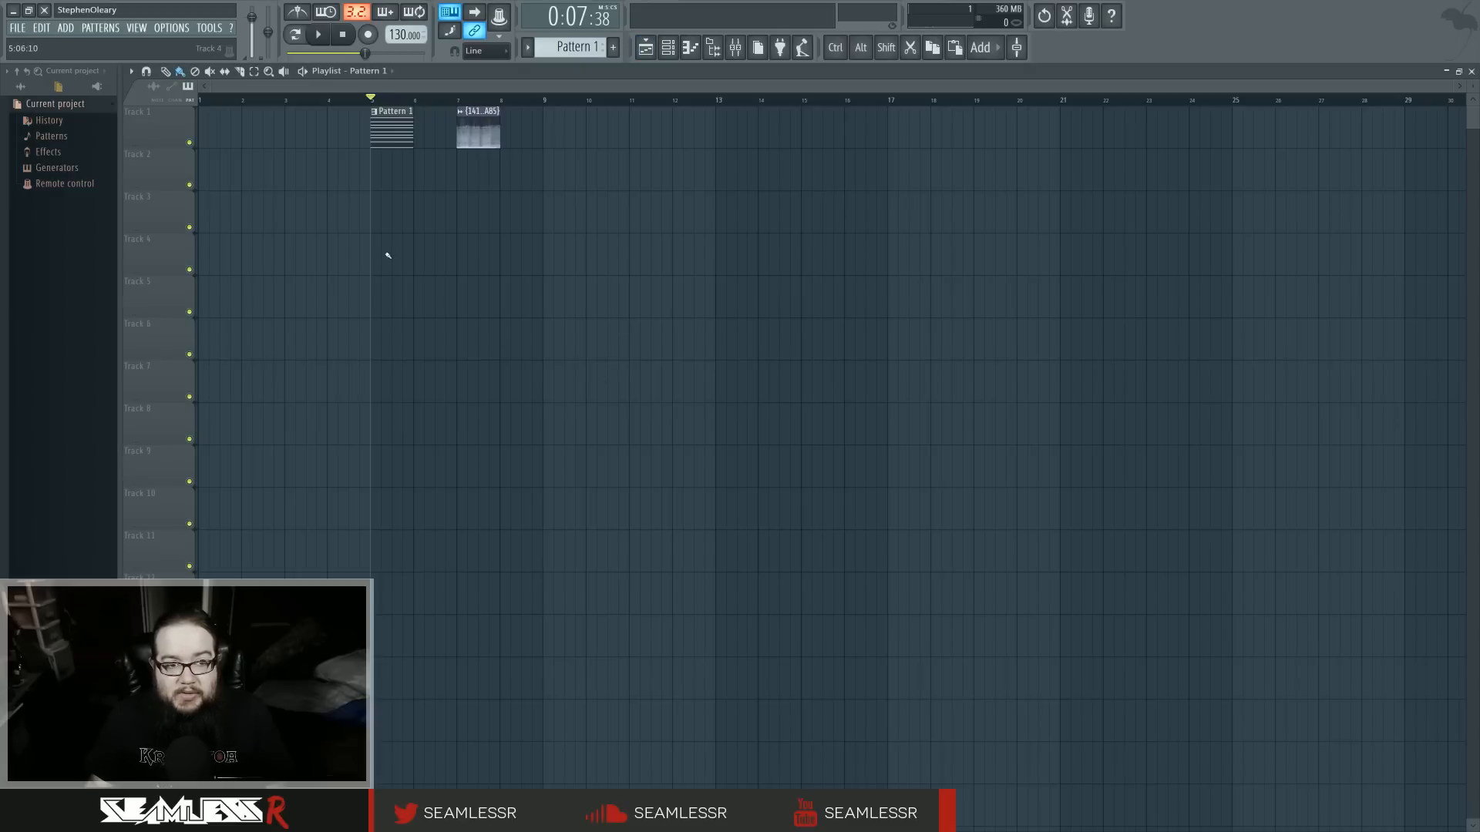
pyautogui.scroll(3, 463, 289)
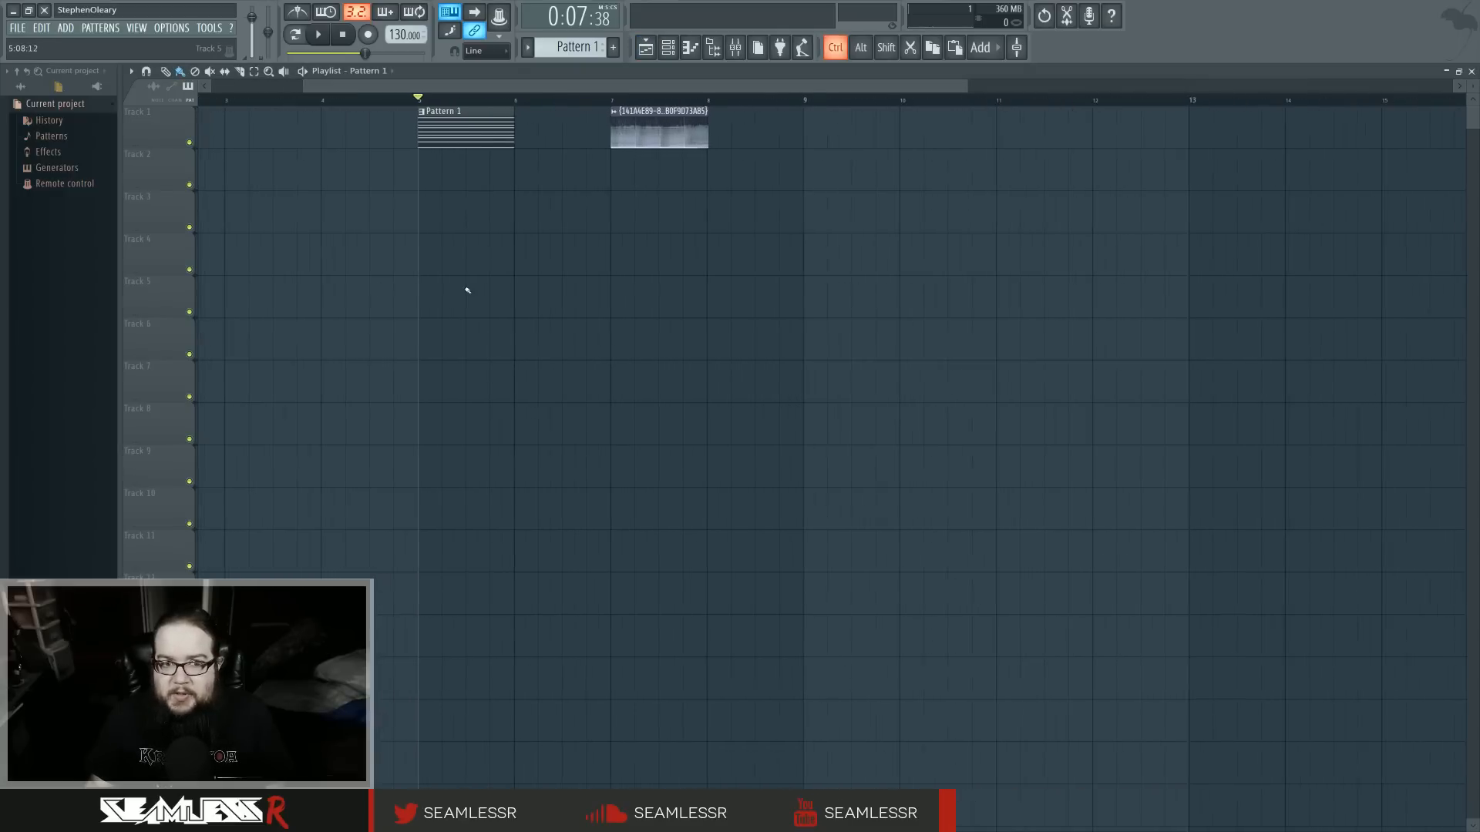
# Step: Reopen Sytrus on operator 1 and move its window slightly lower, clear of the channel rack
pyautogui.click(668, 47)
pyautogui.click(644, 278)
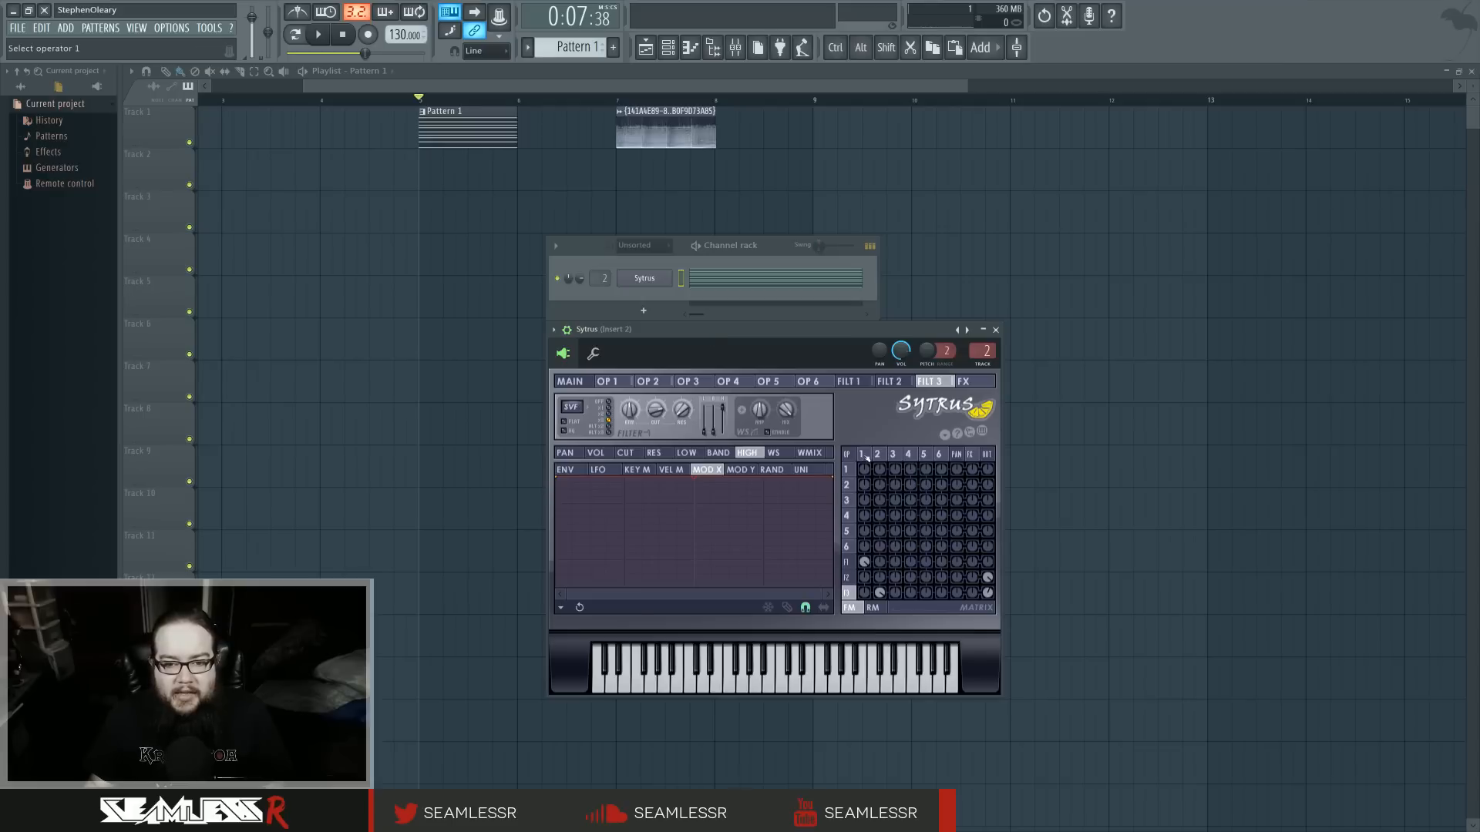
pyautogui.click(607, 382)
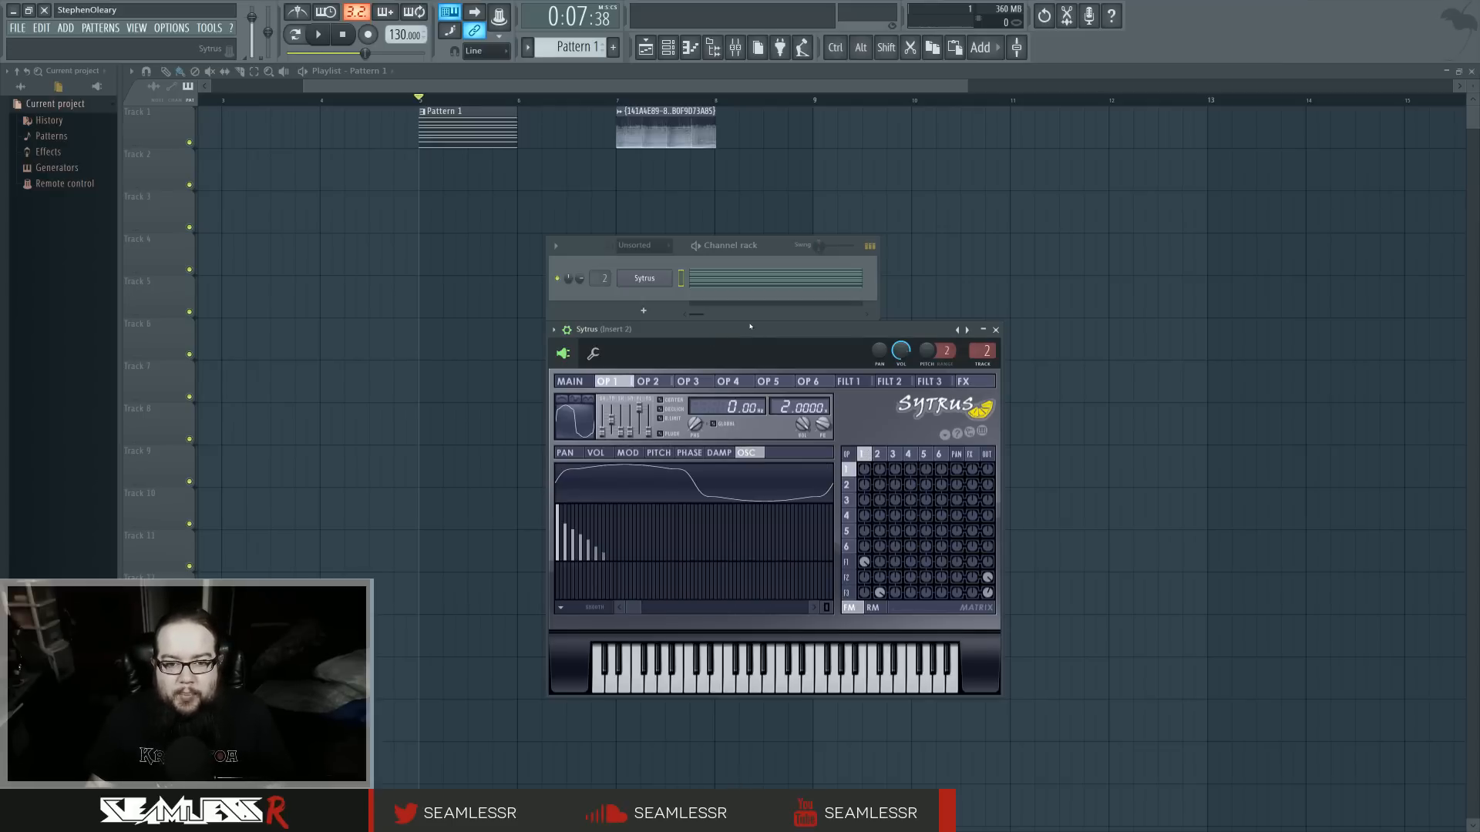
pyautogui.moveTo(751, 334); pyautogui.dragTo(756, 364)
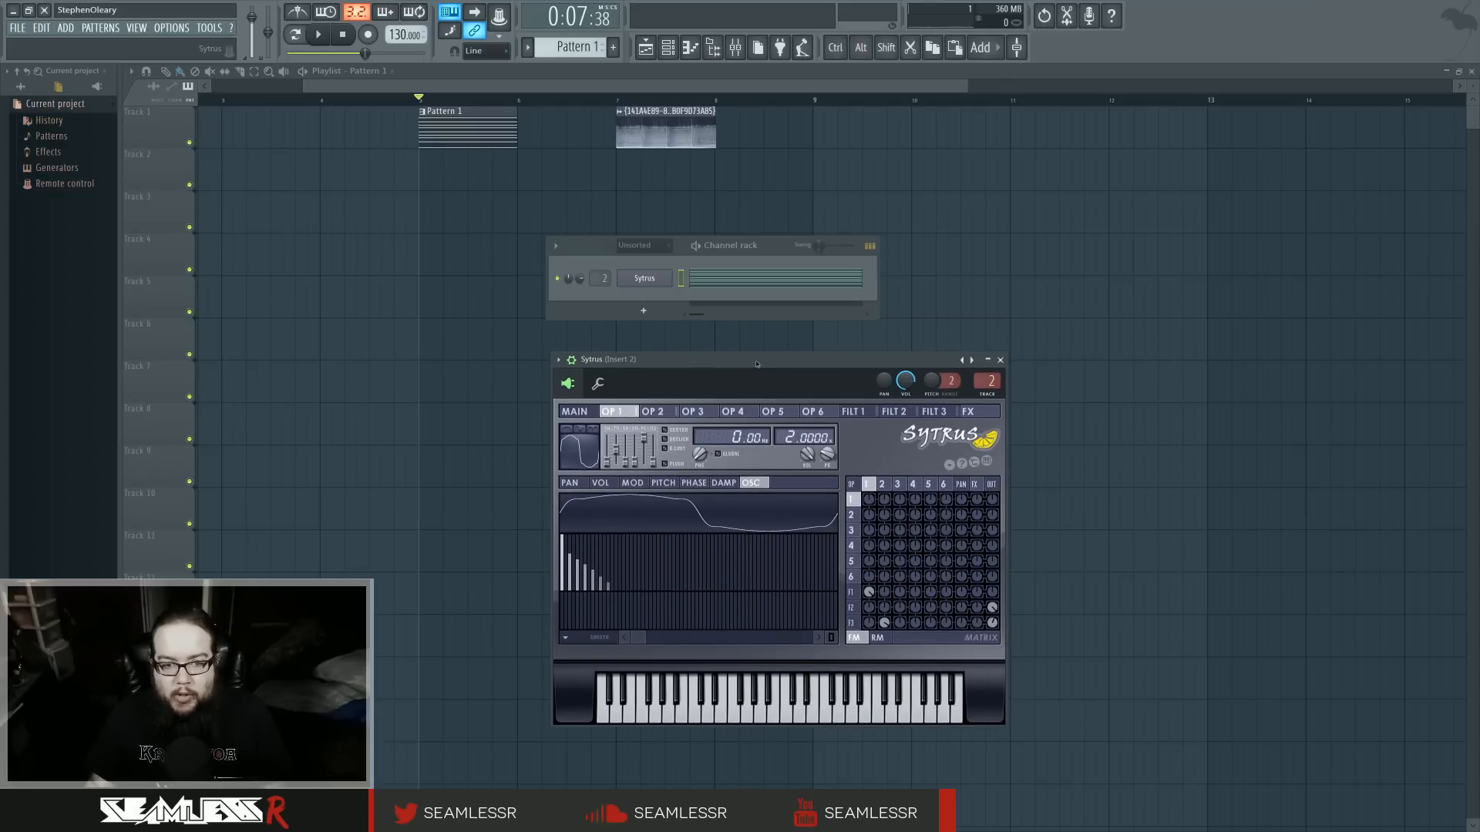
# Step: Audition several single notes of the patch on the Sytrus keyboard
pyautogui.click(711, 711)
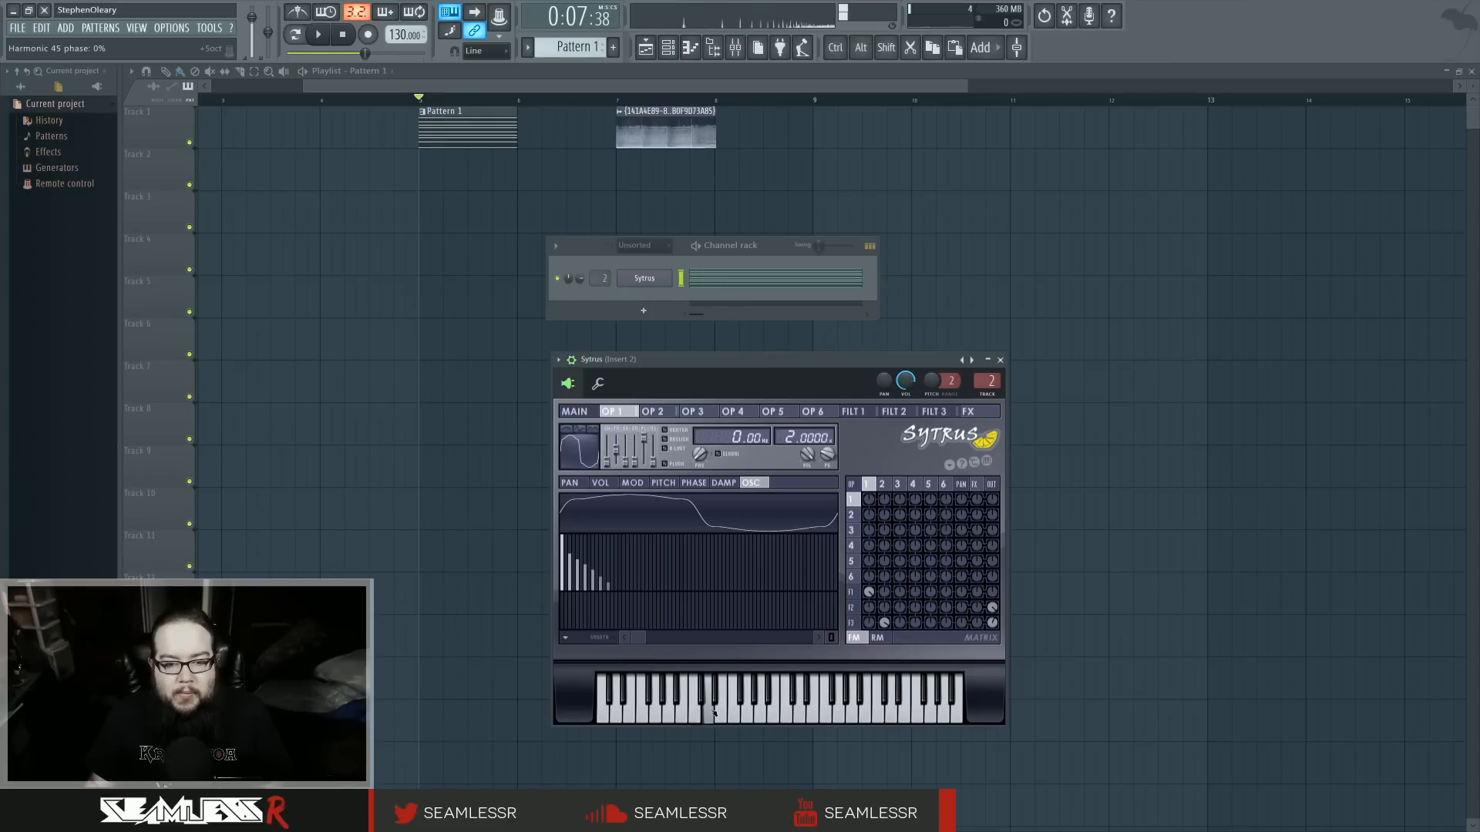
pyautogui.click(670, 712)
pyautogui.click(721, 710)
pyautogui.click(708, 713)
pyautogui.click(699, 717)
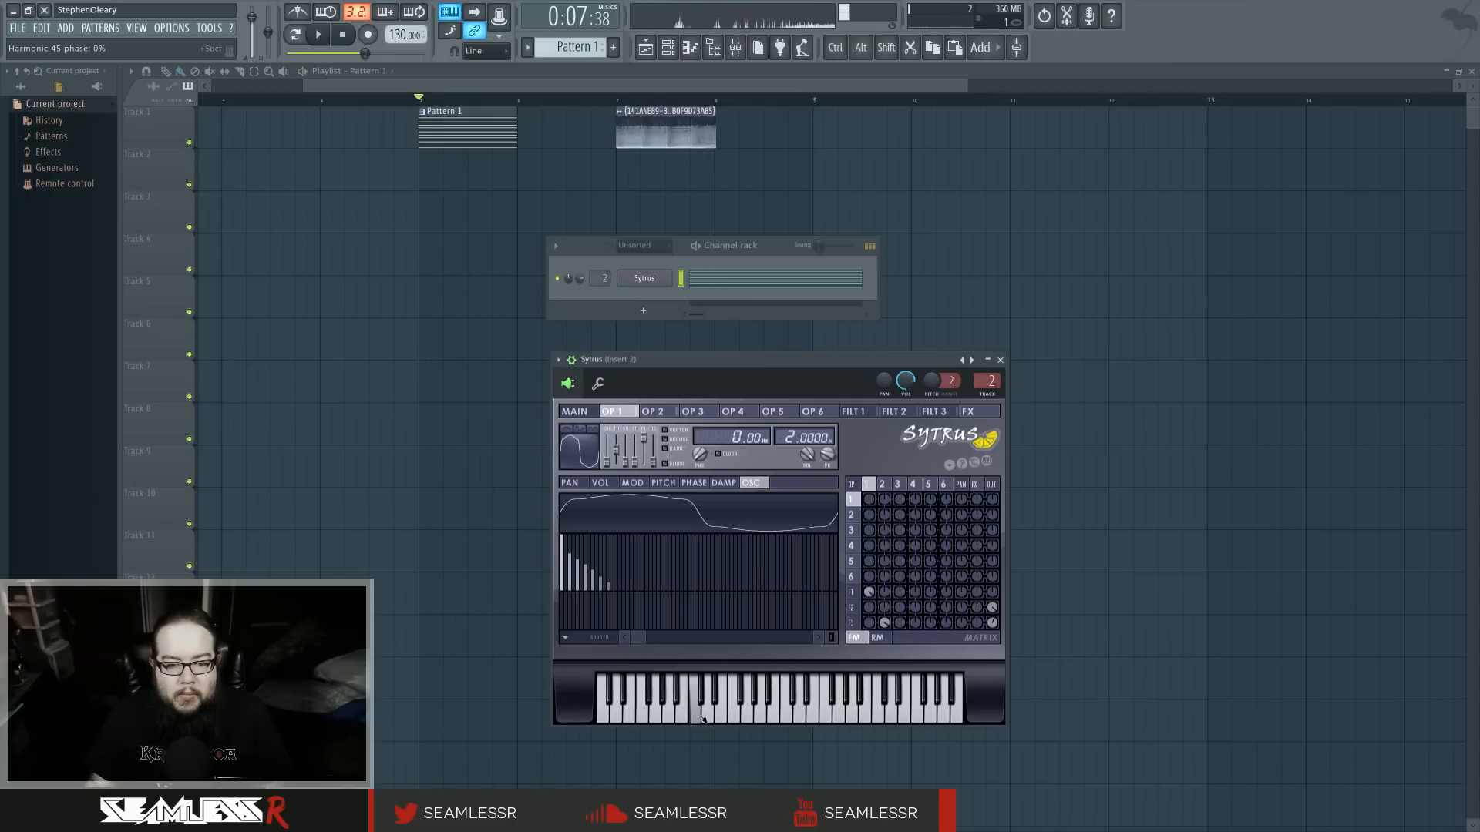